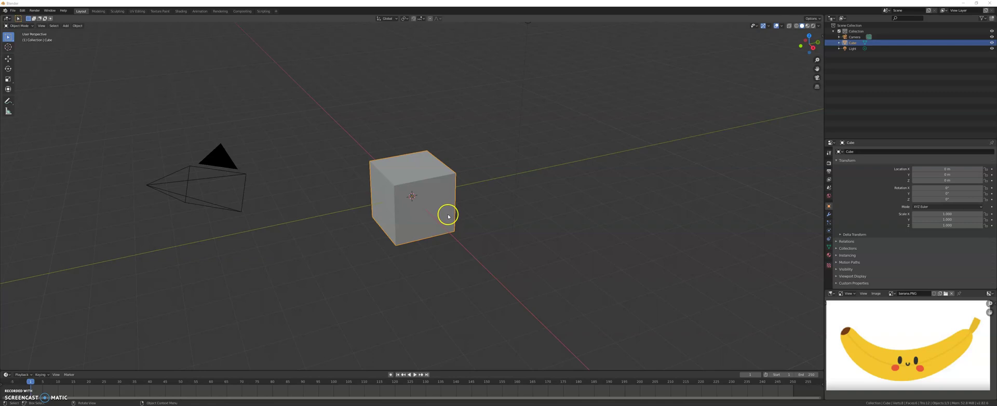
Delete the default cube and add a torus mesh in its place
middle_click_drag(449, 216, 439, 208)
key("Delete")
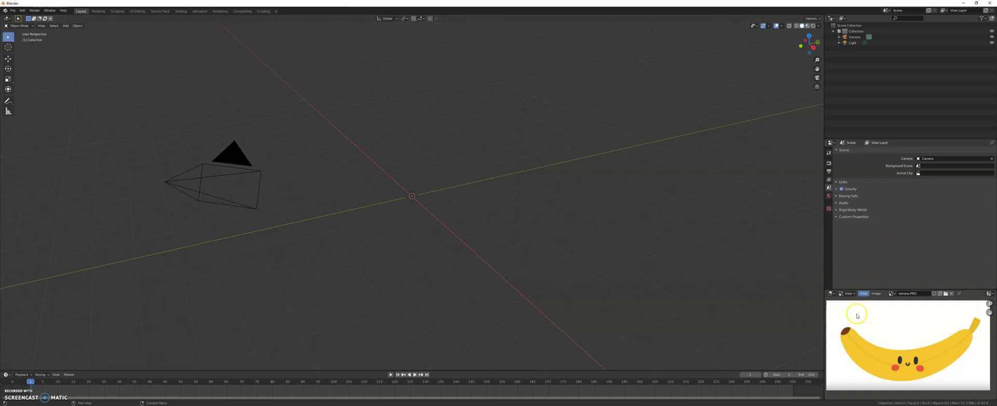
key("shift+a")
mouse_move(516, 218)
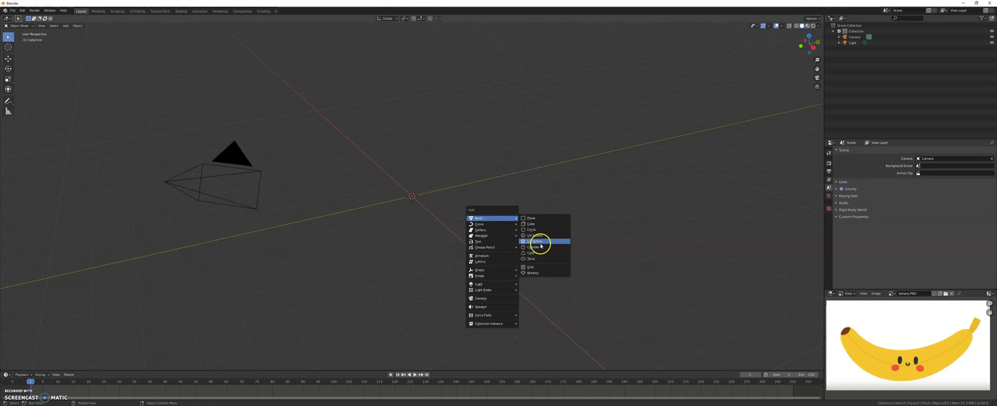
left_click(536, 259)
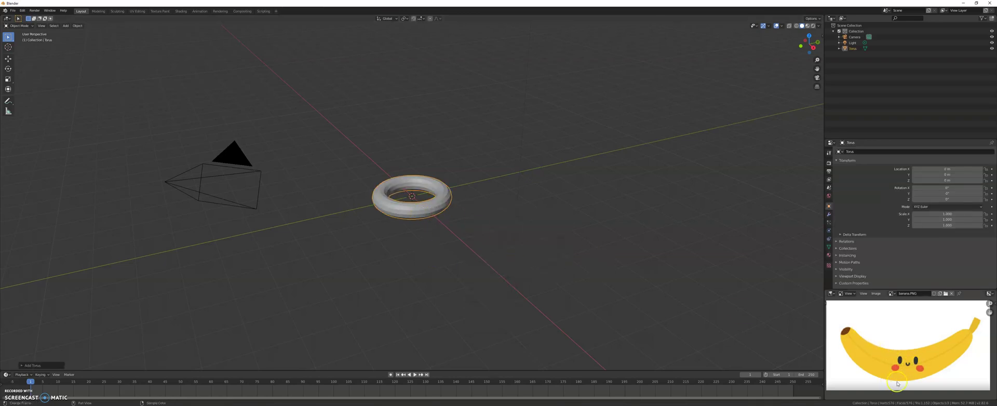
Set the new torus's minor segments to 6
left_click(24, 365)
left_click(47, 326)
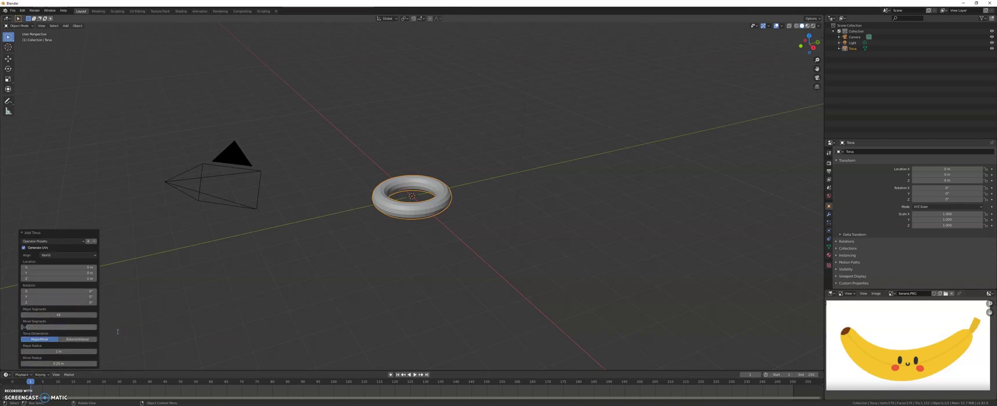
type("6")
key("Return")
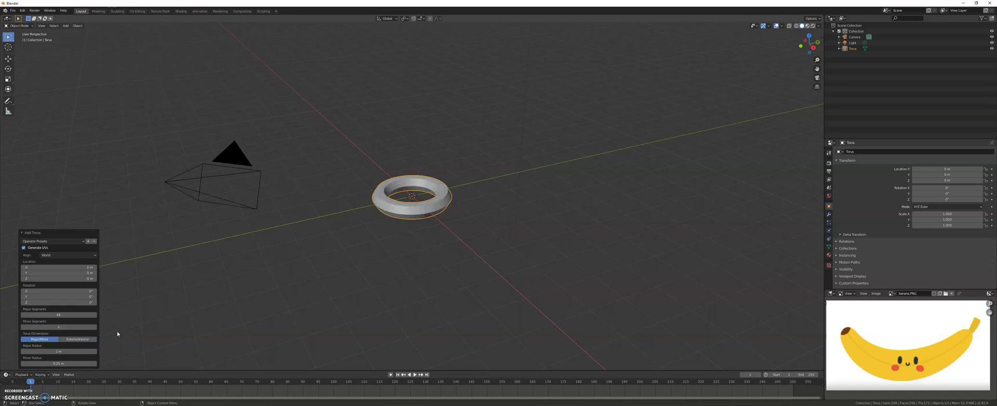
Rotate the torus 90° about the X axis so the ring faces the front view
middle_click_drag(409, 200, 407, 211)
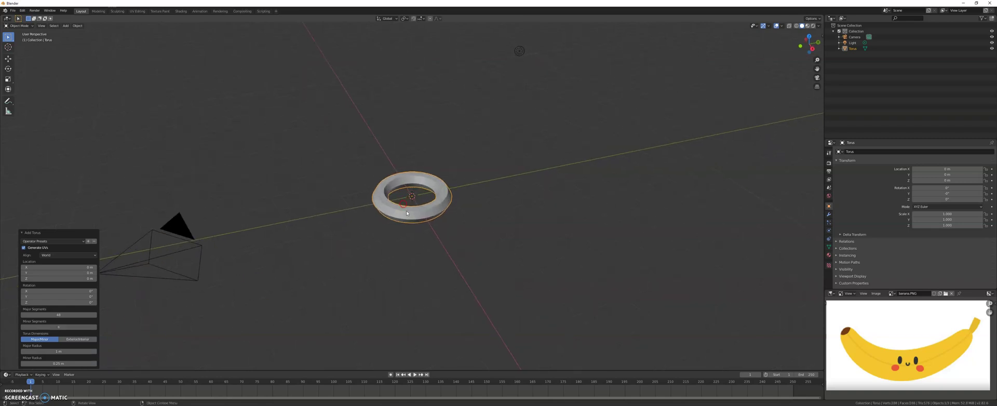
key("Tab")
scroll(408, 205, "up", 3)
scroll(409, 203, "up", 4)
key("Tab")
scroll(409, 203, "down", 2)
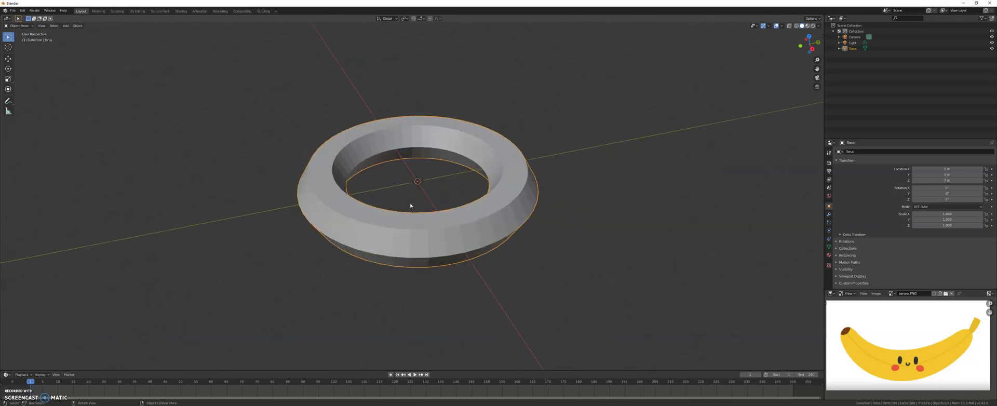
middle_click_drag(411, 206, 412, 205)
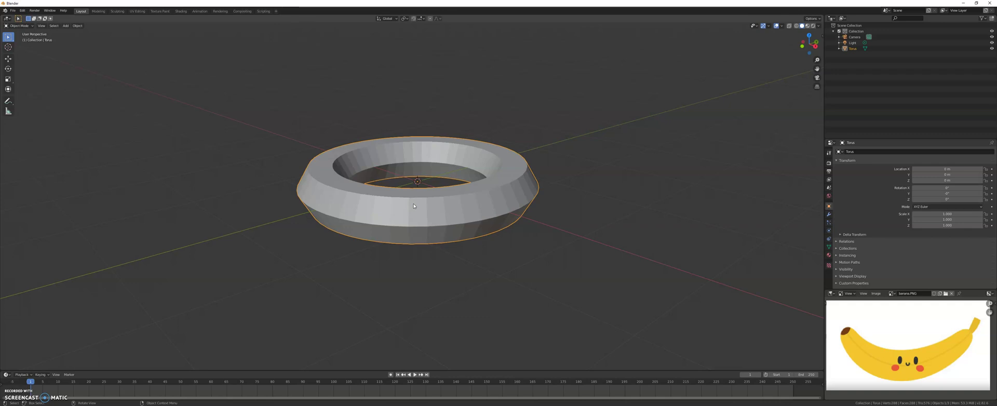
key("KP_1")
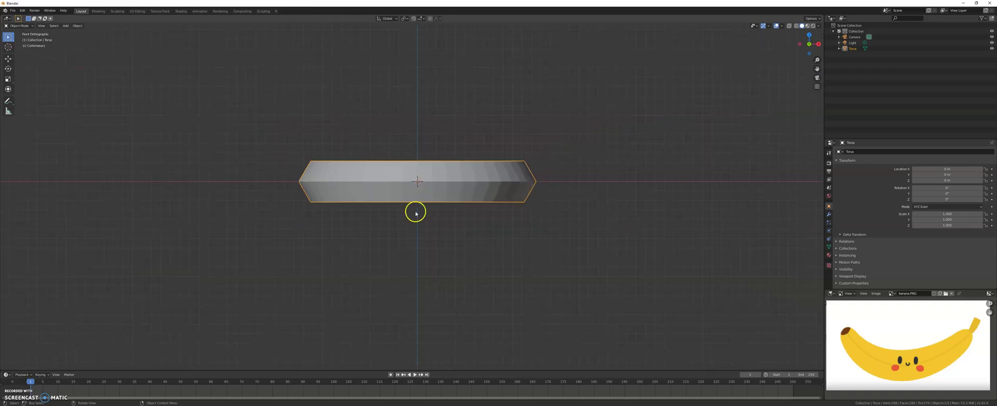
type("rx")
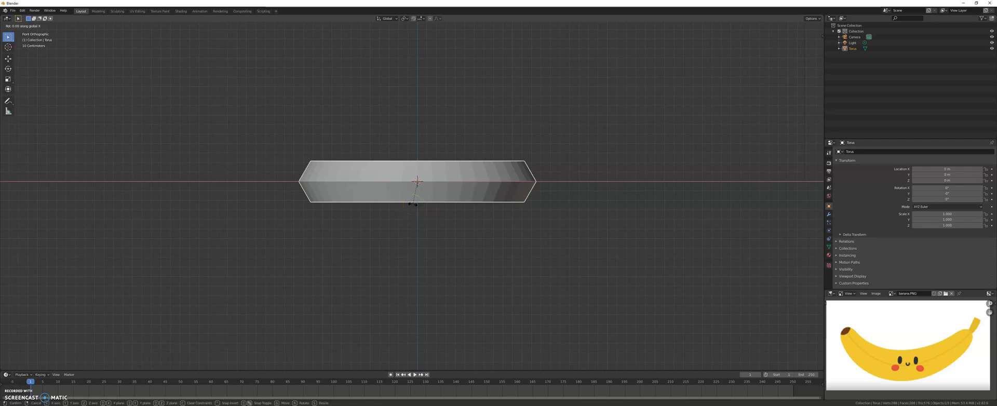
type("90")
key("Return")
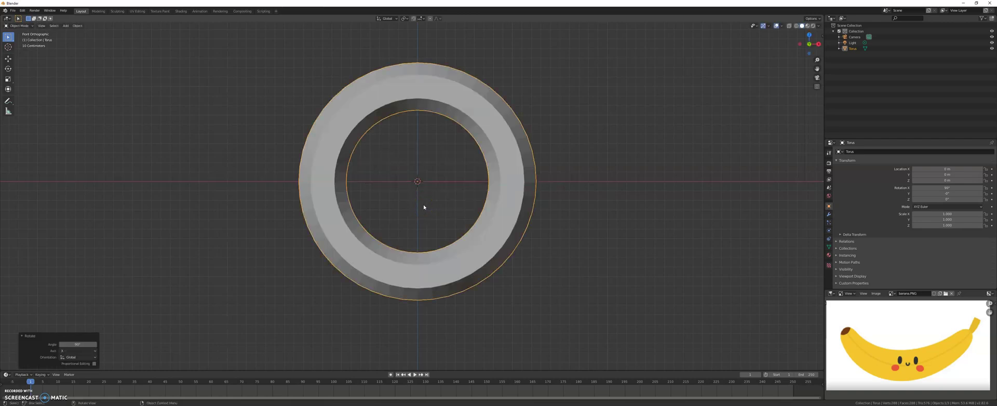
Enter Edit Mode on the torus, deselect all its geometry and display it as wireframe
key("Tab")
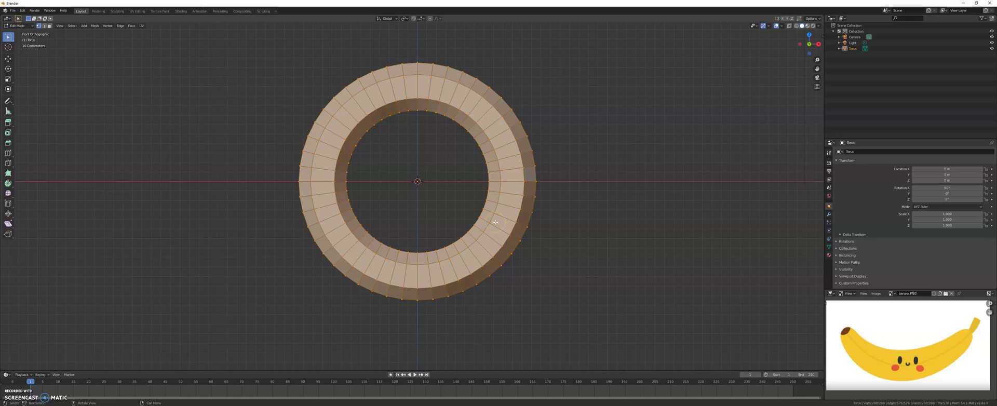
key("alt+a")
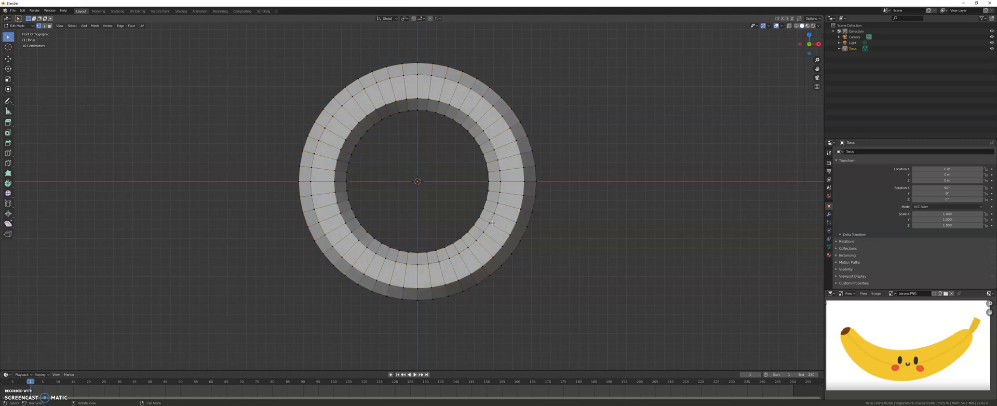
key("z")
left_click(460, 223)
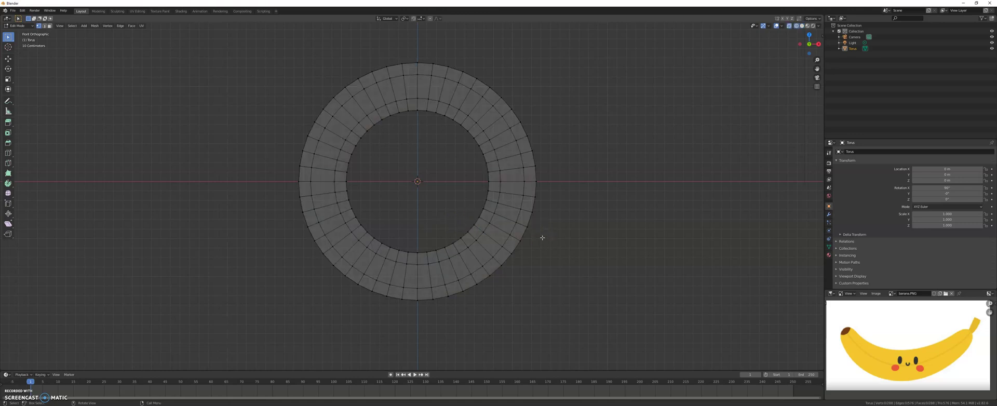
Circle-select the upper part of the ring through the mesh and delete its vertices, leaving a lower arc for the banana body
key("c")
left_click_drag(556, 233, 574, 235)
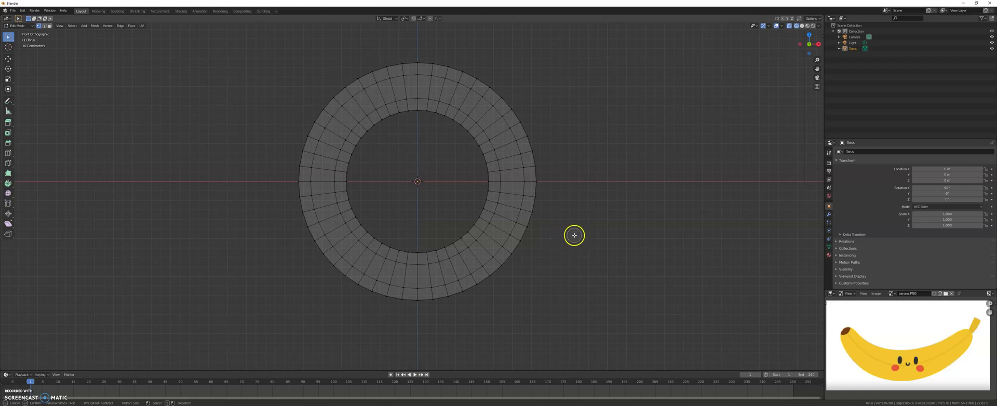
scroll(576, 232, "down", 10)
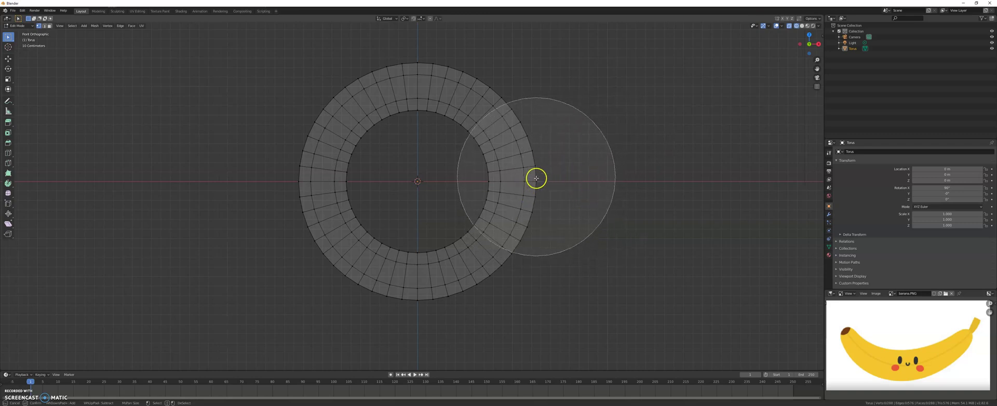
mouse_move(536, 178)
left_mouse_down()
mouse_move(498, 115)
mouse_move(388, 85)
mouse_move(323, 121)
mouse_move(300, 156)
mouse_move(297, 185)
mouse_move(189, 143)
left_mouse_up()
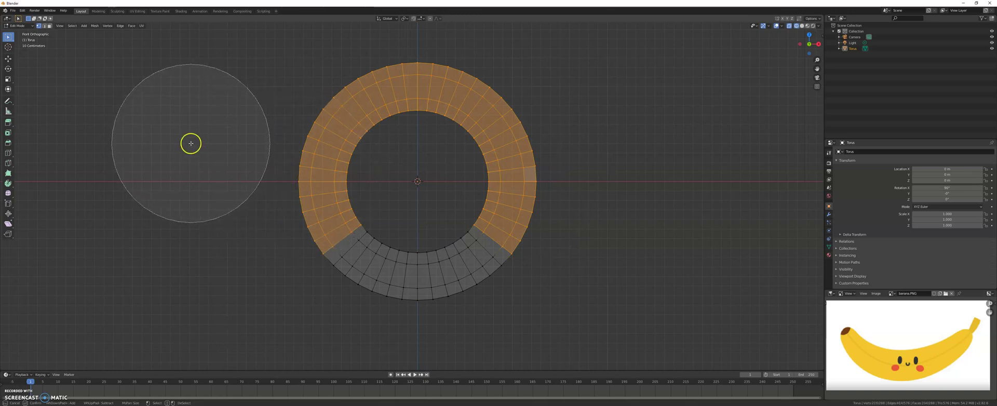
key("Escape")
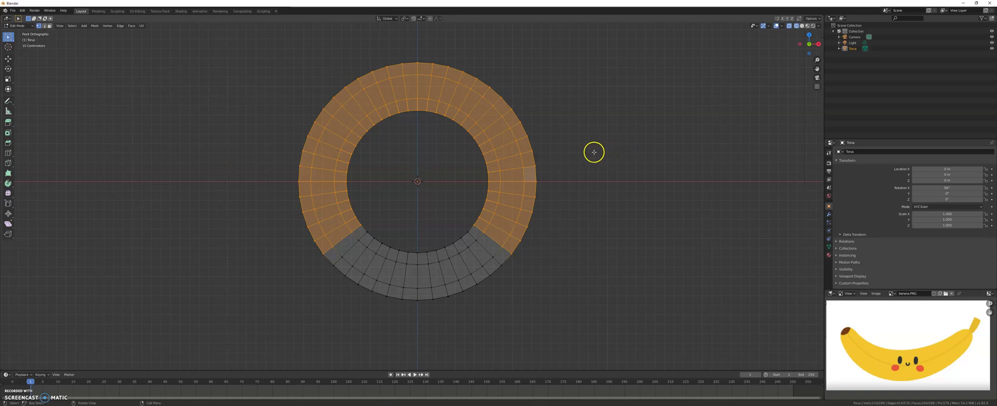
key("x")
left_click(594, 154)
middle_click_drag(590, 149, 492, 212)
key("KP_1")
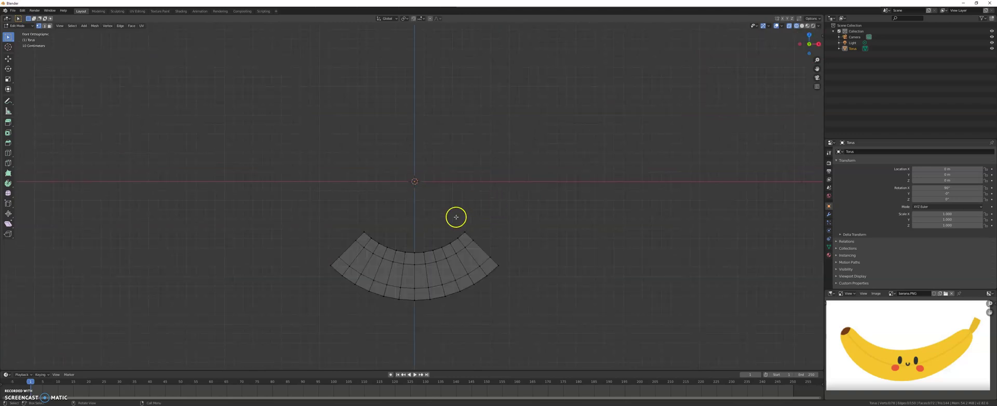
Extrude the edge loop at the arc's +X open end outward, scale it to about 0.85 and rotate it slightly to follow the curve
mouse_move(487, 242)
middle_mouse_down()
mouse_move(481, 267)
mouse_move(478, 244)
middle_mouse_up()
scroll(468, 236, "up", 3)
left_click(467, 232, "alt")
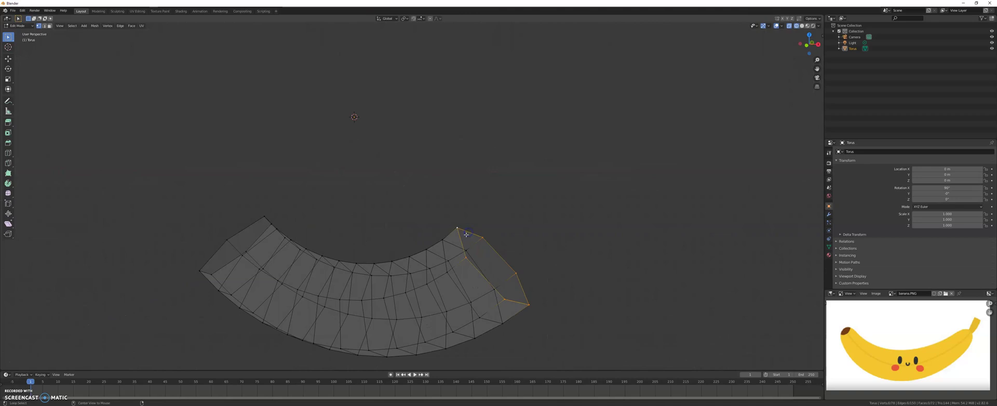
middle_click_drag(479, 232, 501, 178)
key("KP_1")
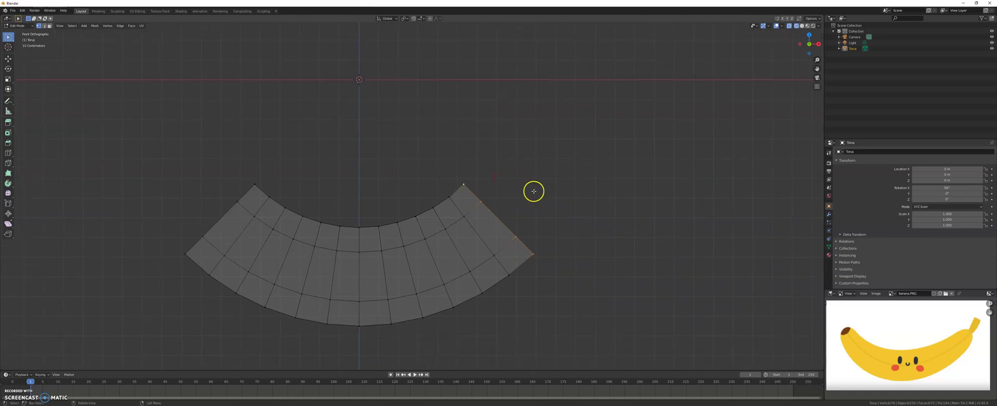
key("e")
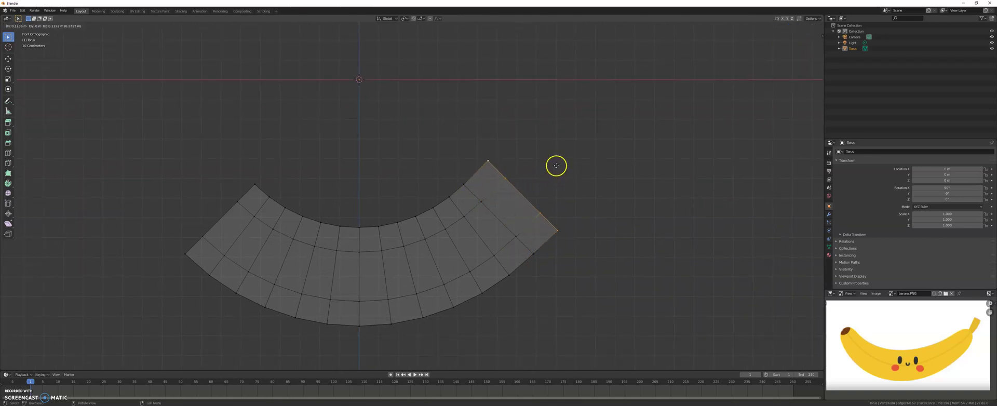
left_click(556, 165)
key("s")
left_click(560, 159)
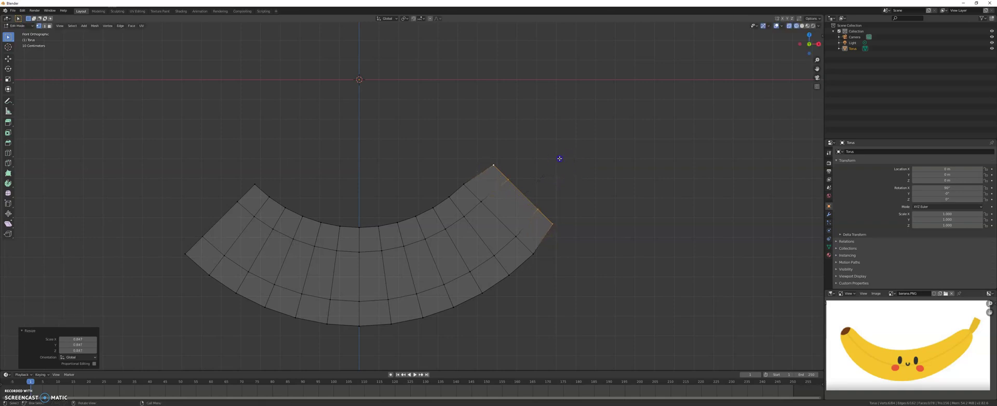
key("r")
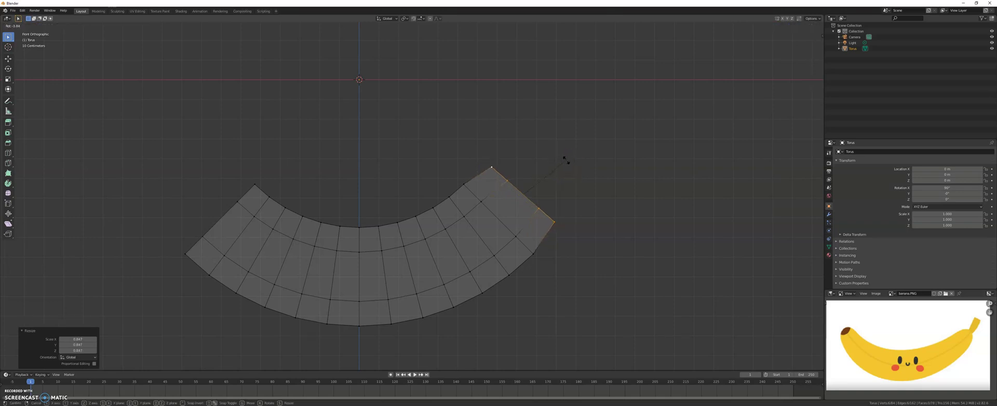
left_click(566, 160)
Extrude a second section from the +X end, narrow its edge loop and tilt it slightly toward the banana's curve
mouse_move(583, 183)
left_mouse_down()
mouse_move(574, 180)
mouse_move(587, 172)
left_mouse_up()
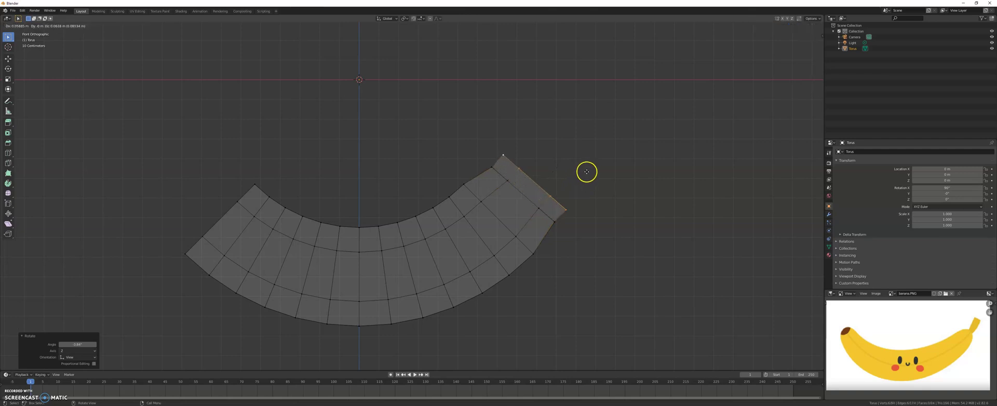
left_click(599, 159)
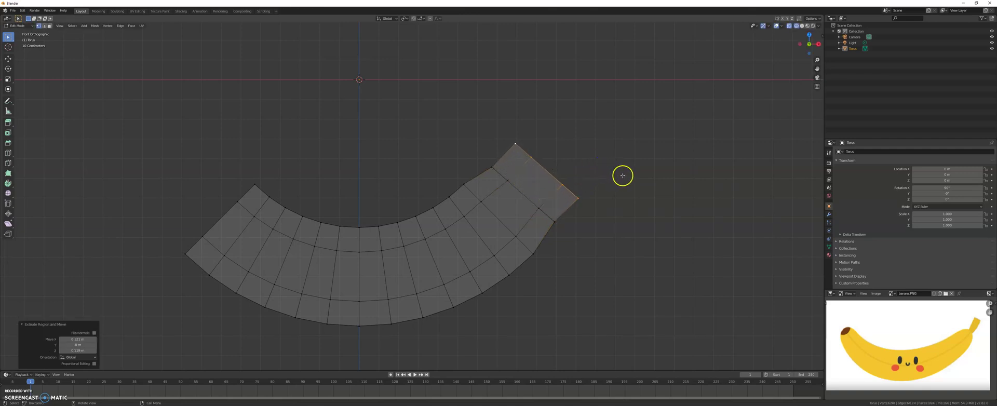
key("s")
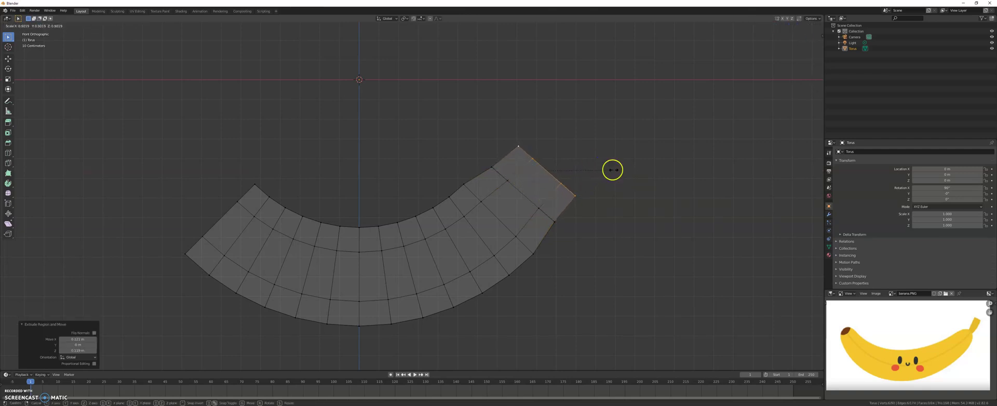
left_click(597, 168)
key("r")
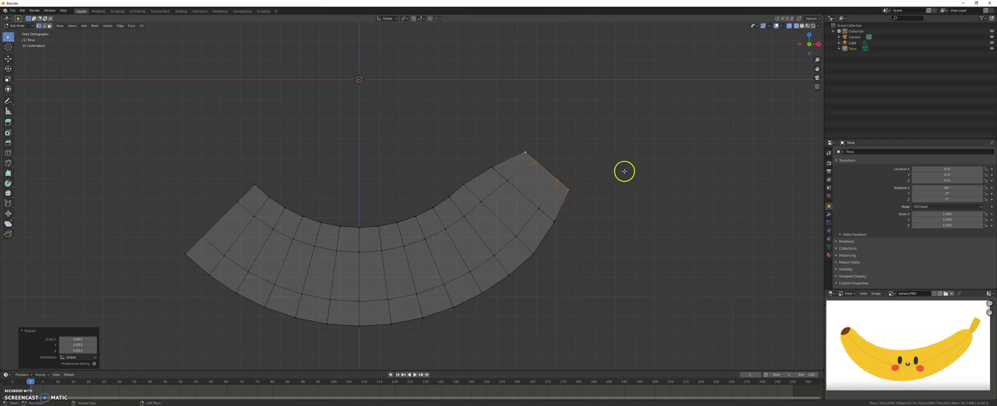
left_click(619, 169)
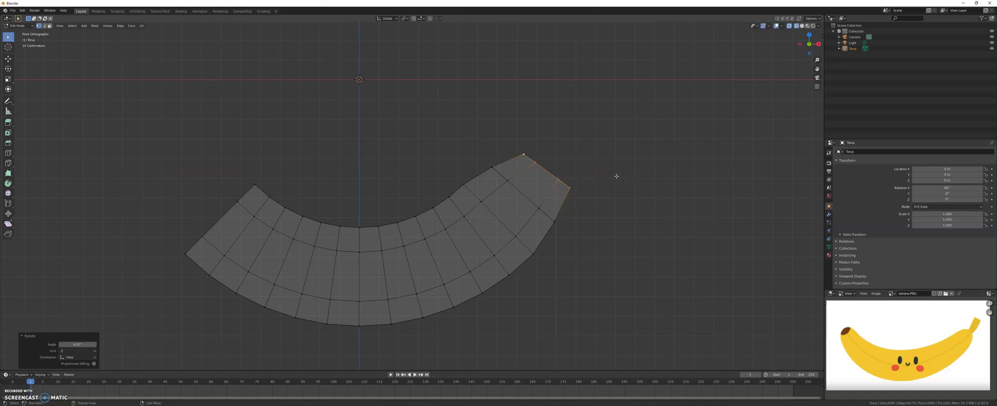
Extrude a third section from the +X end and scale its edge loop to about 0.4 to form the narrow stem base
key("e")
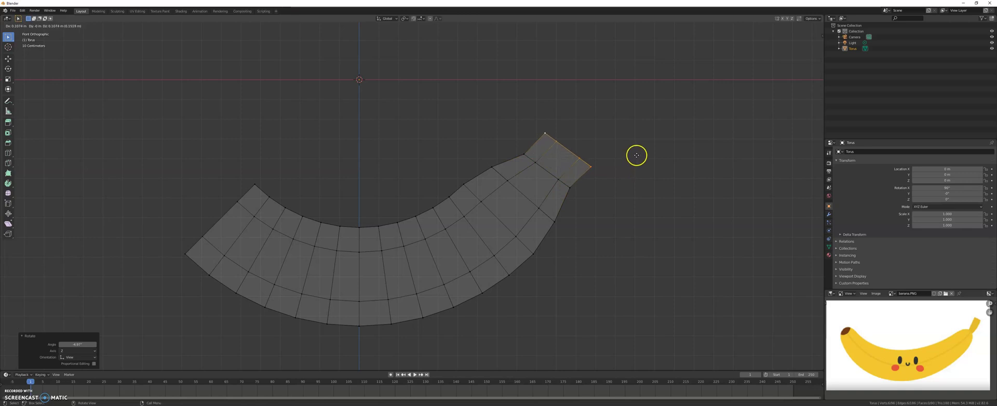
left_click(638, 157)
key("s")
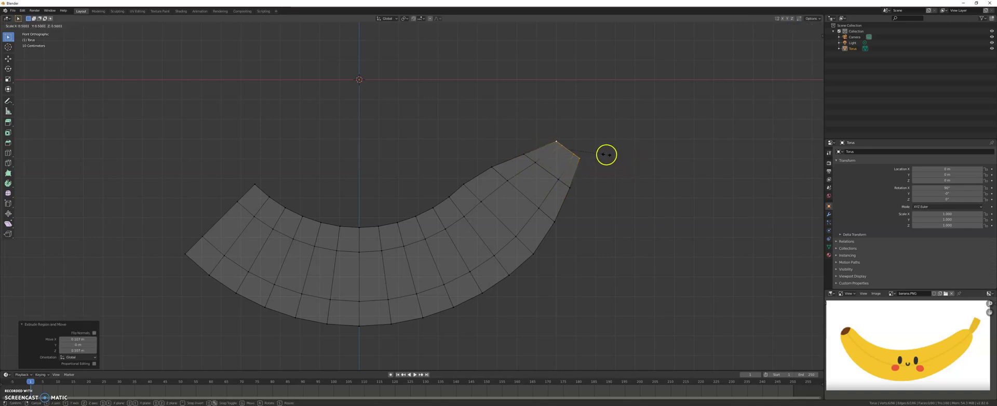
left_click(596, 152)
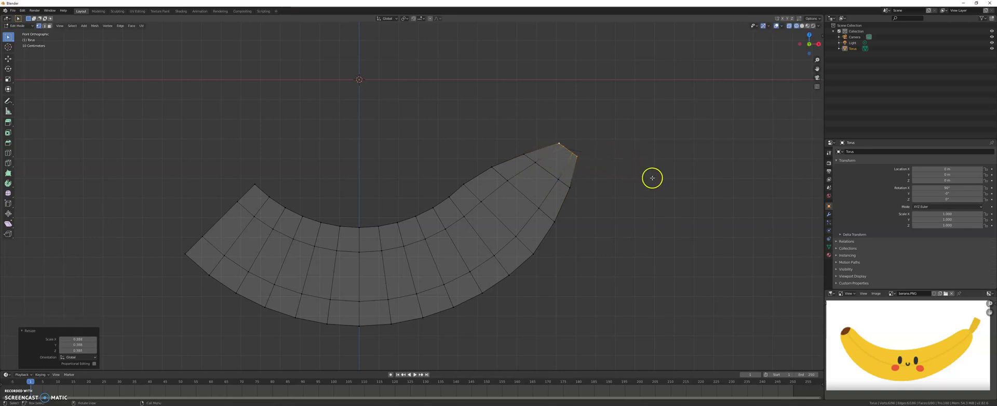
Extrude a short stem section upward from the narrowed tip and rotate its end loop toward the stem's direction
key("g")
left_click(595, 118)
key("r")
left_click(597, 116)
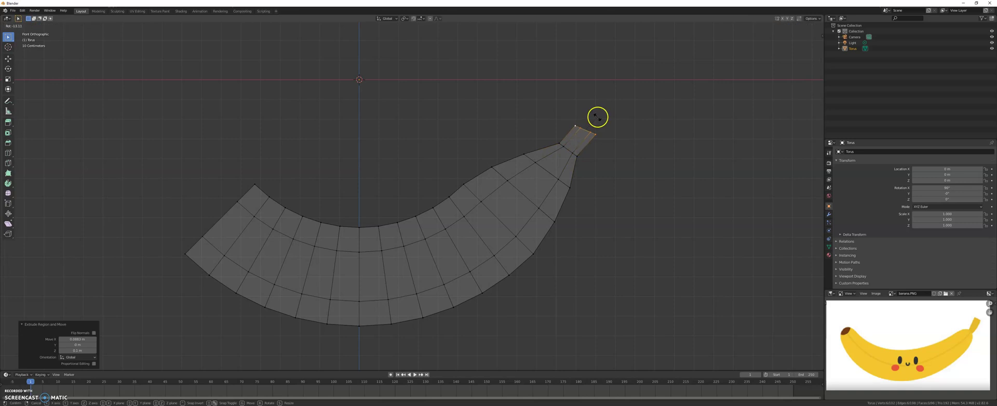
Extrude another section from the stem's end loop and enlarge the new loop to flare the stem tip
key("e")
left_click(614, 106)
left_click(617, 104)
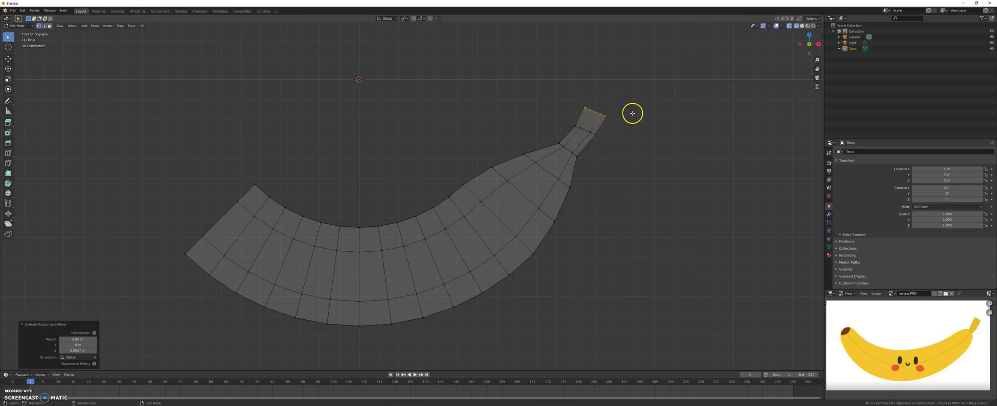
key("s")
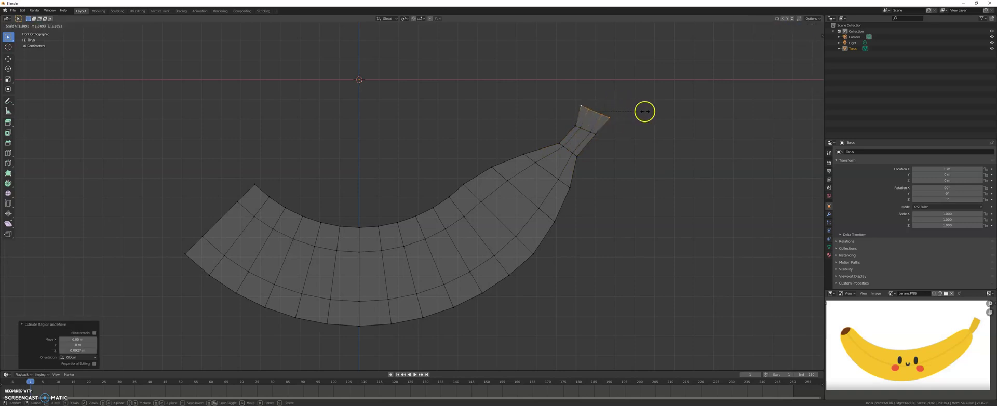
left_click(649, 111)
scroll(552, 190, "up", 2)
key("a")
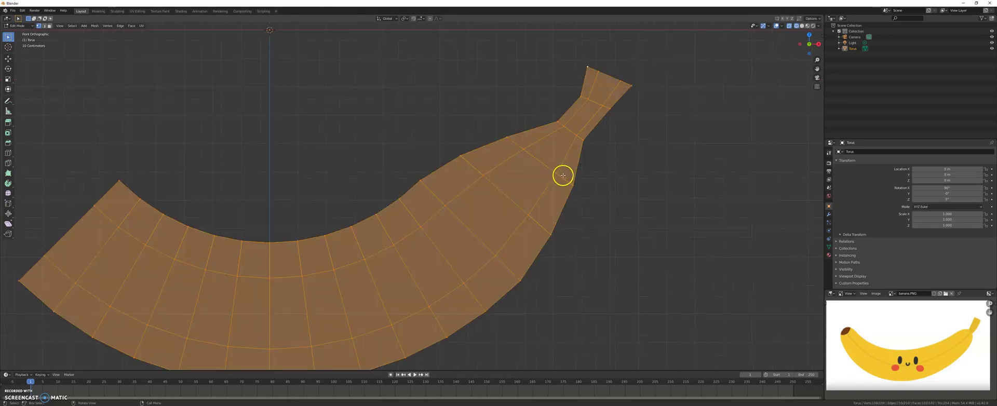
key("alt+a")
scroll(558, 181, "down", 2)
scroll(558, 181, "down", 2)
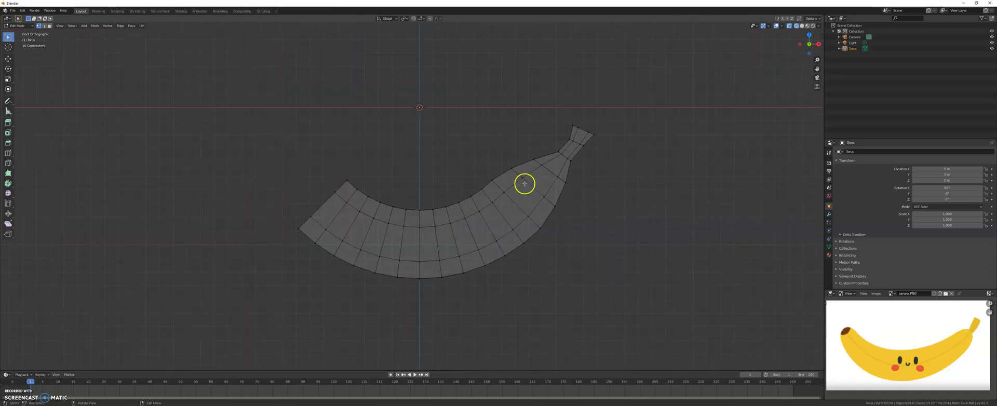
Switch to solid shading, then extrude the stem tip's open edge loop in place and scale it inward toward the center
key("z")
left_click(553, 185)
middle_click_drag(561, 187, 603, 177)
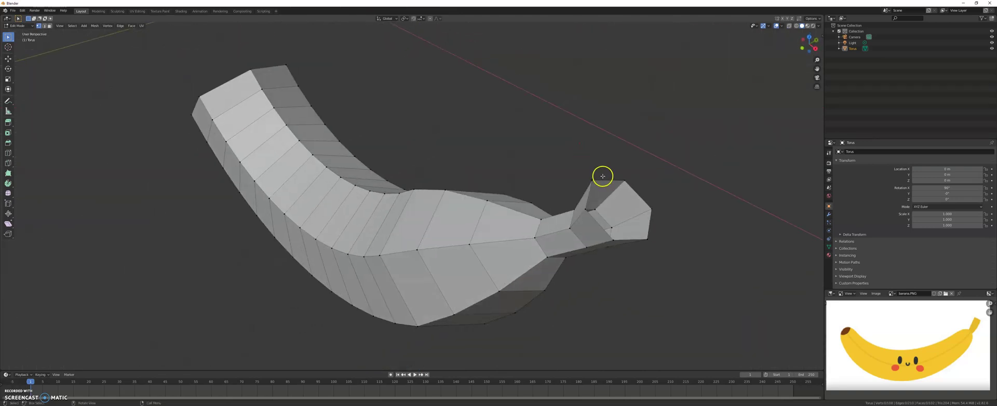
left_click(619, 181, "alt")
key("e")
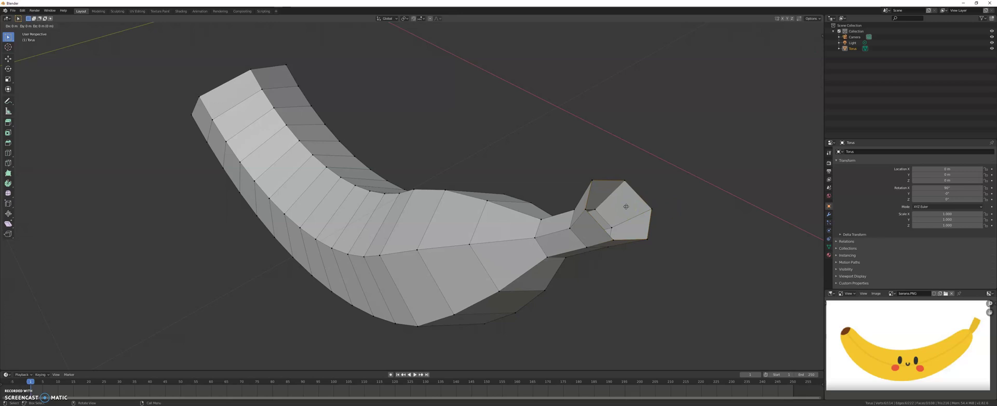
right_click(626, 207)
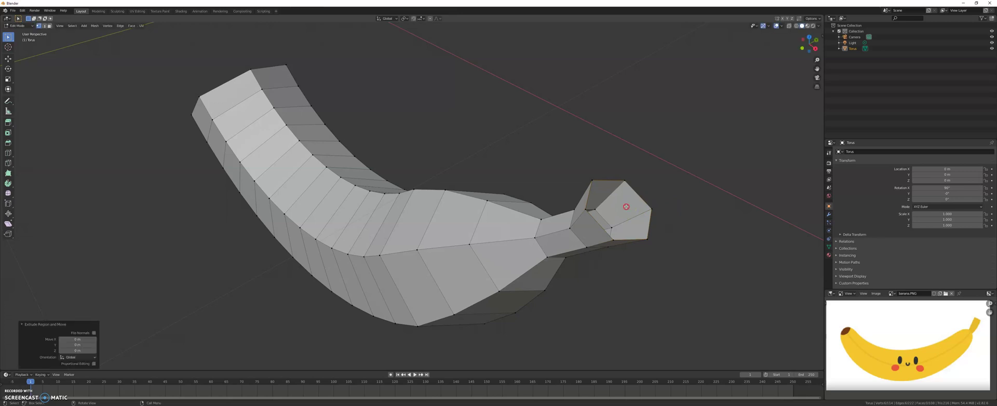
left_click(586, 189)
key("s")
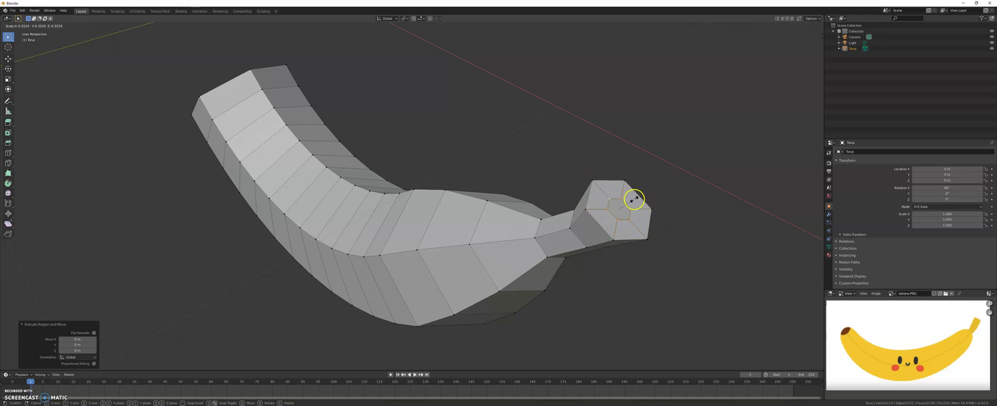
left_click(629, 200)
Merge the stem tip's inner loop at center and nudge the merged vertex slightly outward, then deselect the mesh
key("m")
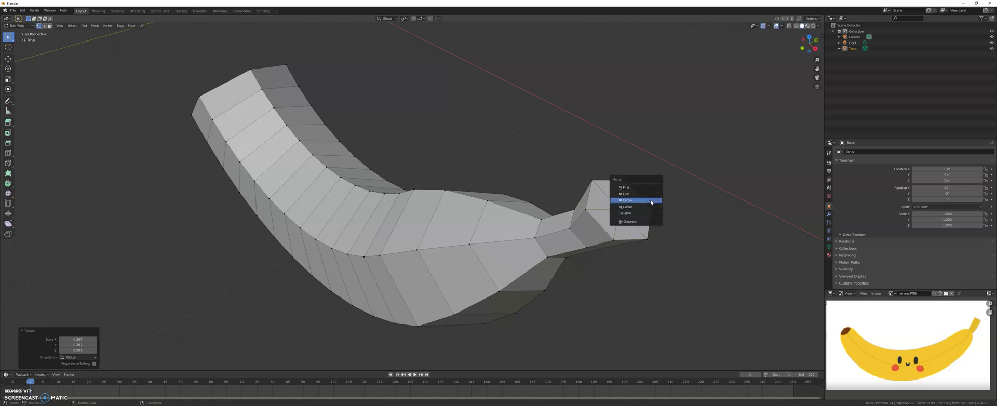
left_click(651, 203)
scroll(606, 209, "up", 3)
middle_click_drag(605, 209, 635, 180)
key("g")
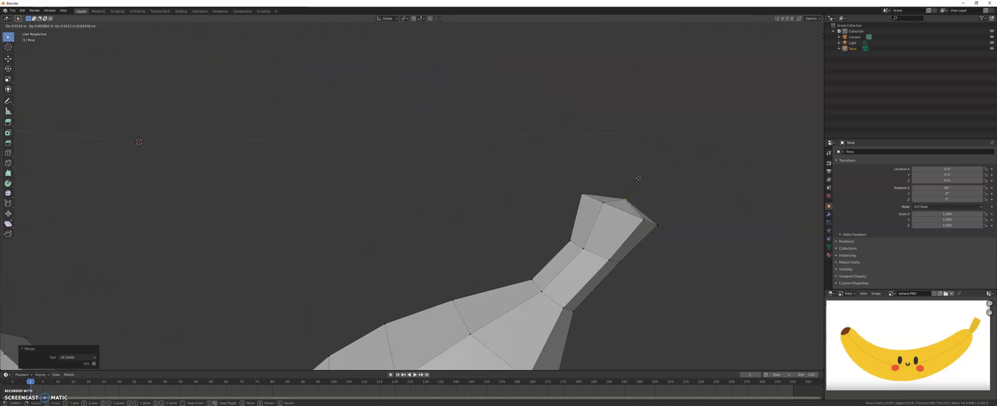
left_click(638, 180)
scroll(624, 207, "down", 4)
scroll(616, 232, "down", 2)
key("a")
key("alt+a")
In front view, extrude the edge loop at the banana's -X open end outward, scale it down and rotate it slightly
key("KP_1")
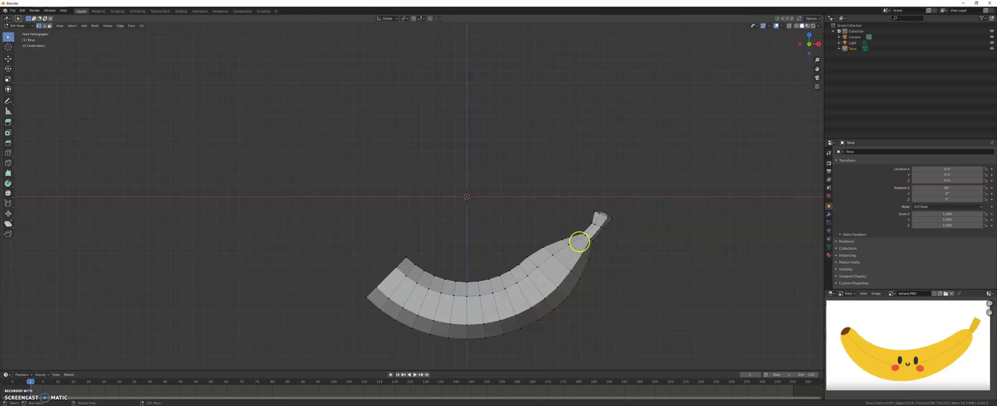
middle_click_drag(440, 239, 564, 185, "shift")
scroll(501, 190, "up", 5)
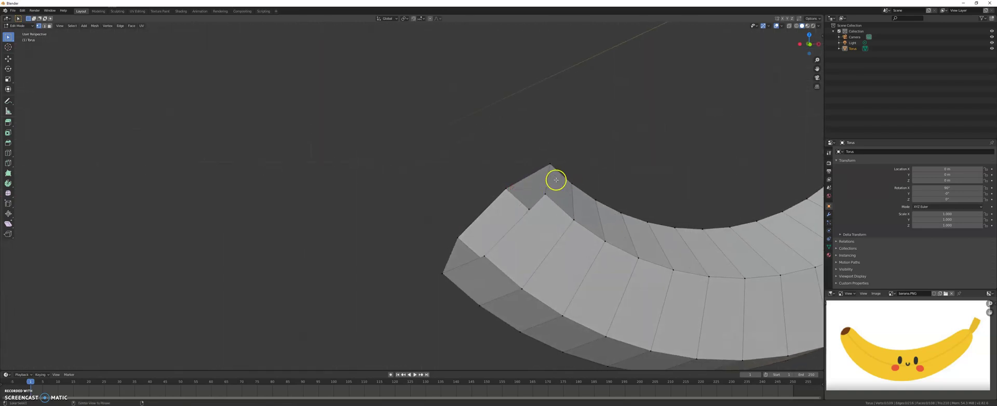
left_click(548, 179, "alt")
key("KP_1")
middle_click_drag(555, 179, 495, 194, "shift")
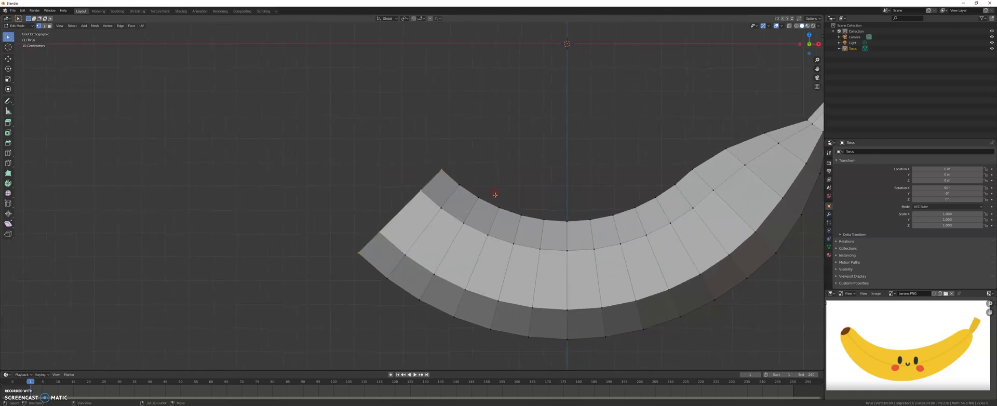
key("e")
left_click(444, 164)
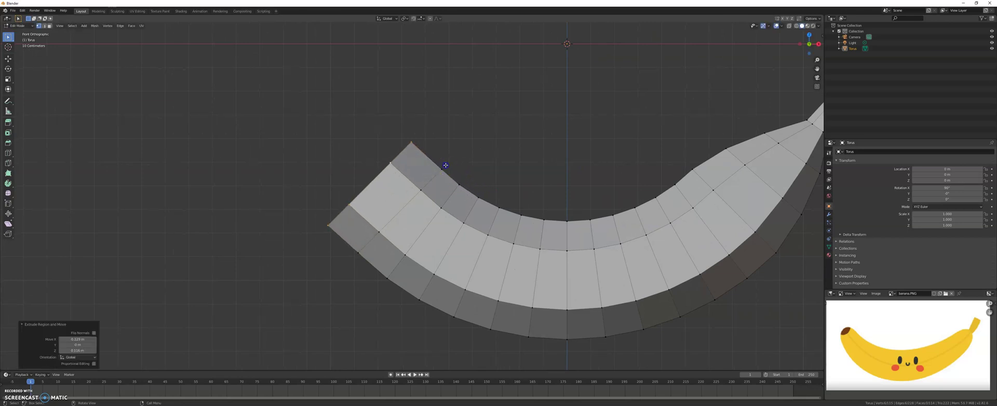
key("s")
left_click(445, 167)
key("r")
left_click(440, 153)
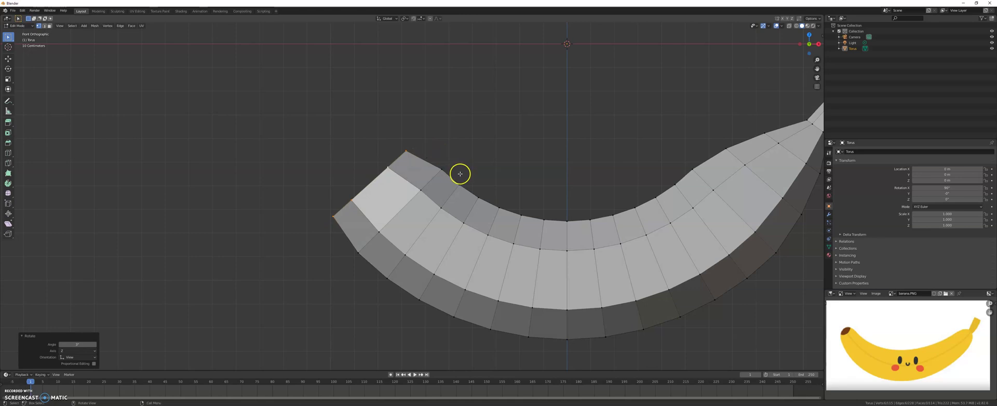
Extrude a second section from the -X end, shrink its edge loop to roughly half size and rotate it slightly
key("e")
left_click(428, 150)
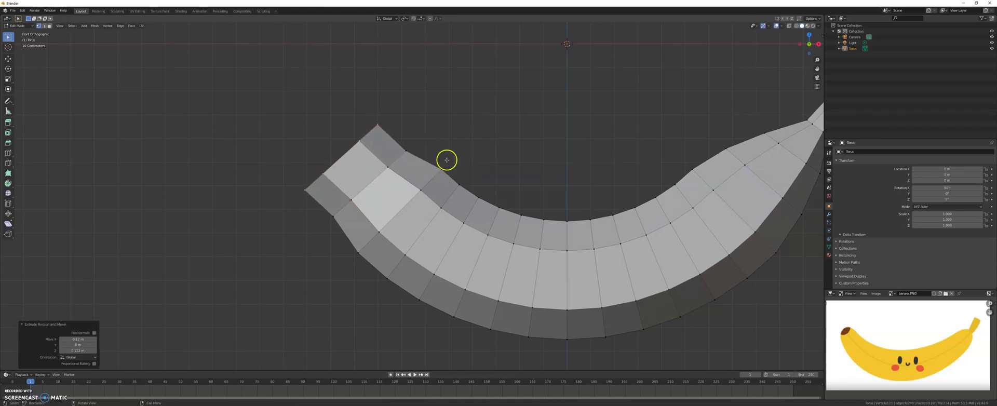
key("s")
left_click(391, 151)
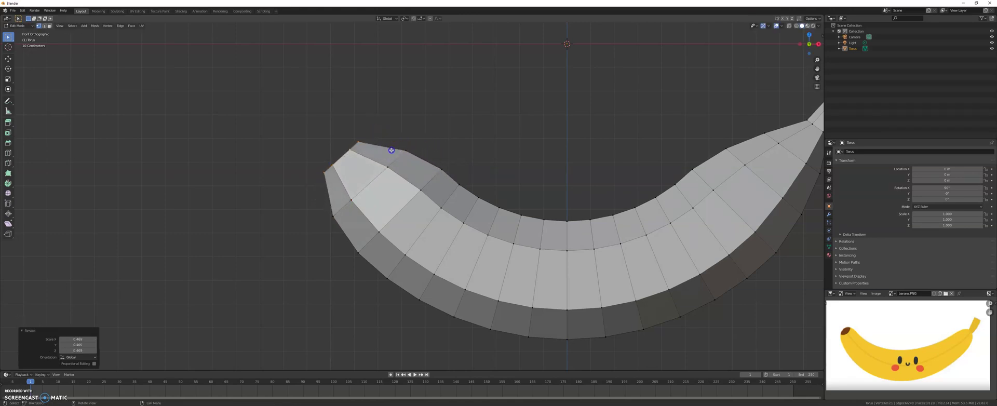
key("r")
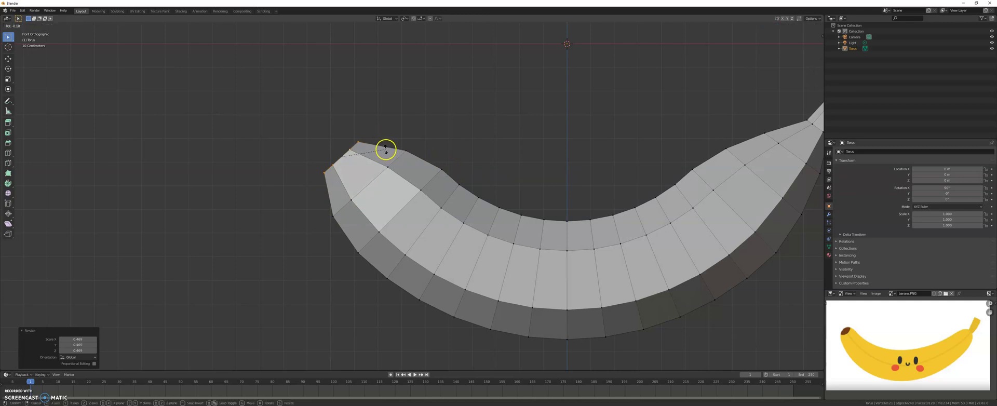
left_click(387, 151)
Extrude a short third section from the -X end and scale its loop to about half size to round the tip
key("e")
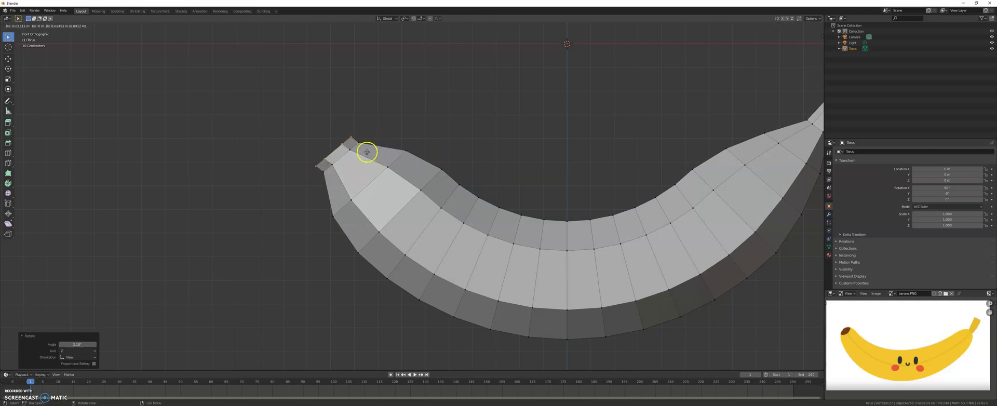
left_click(367, 150)
key("s")
left_click(341, 169)
Extrude the open loop at the blunt tip in place and scale it inward to narrow the hole
middle_click_drag(363, 168, 312, 130)
scroll(312, 130, "up", 4)
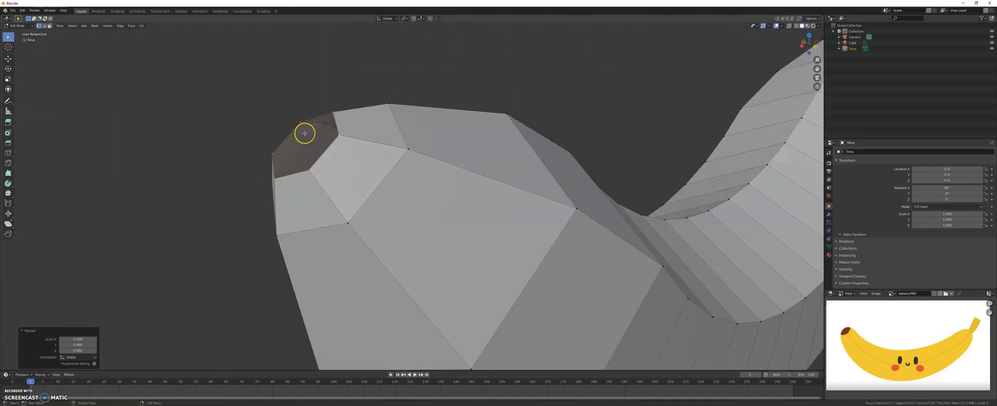
key("g")
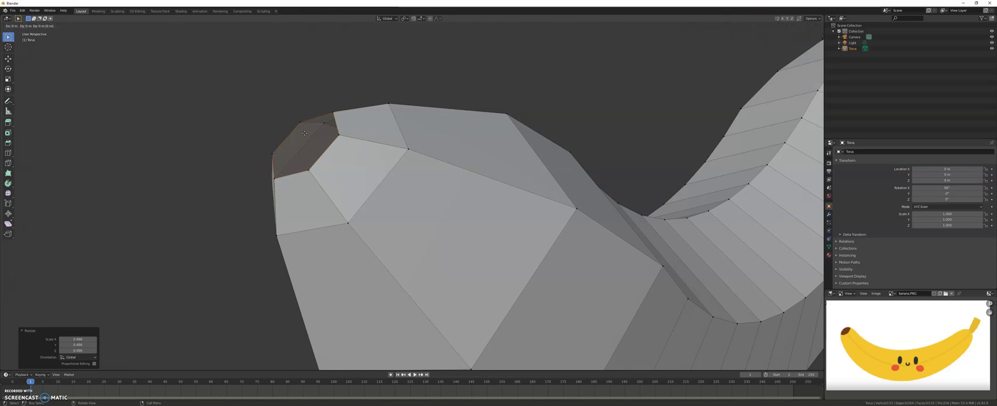
left_click_drag(305, 133, 258, 96)
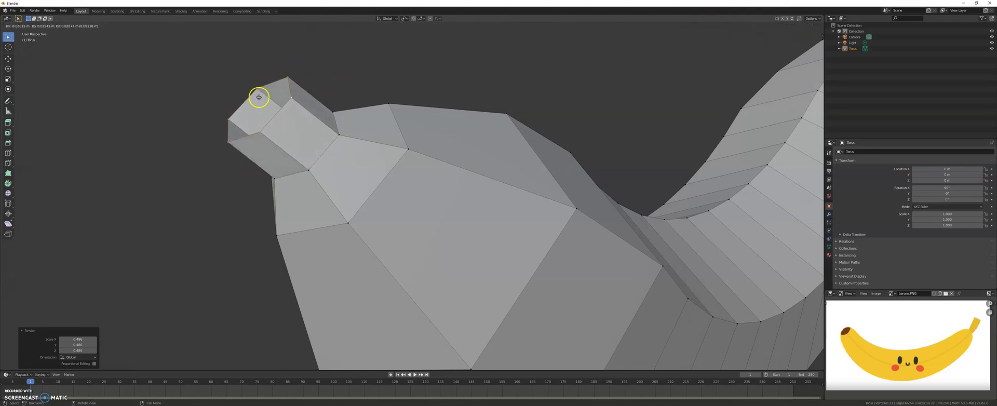
right_click(259, 97)
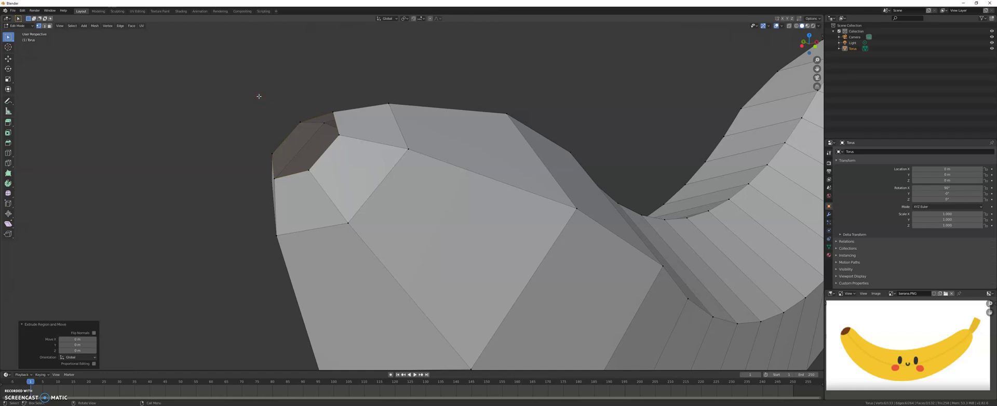
key("s")
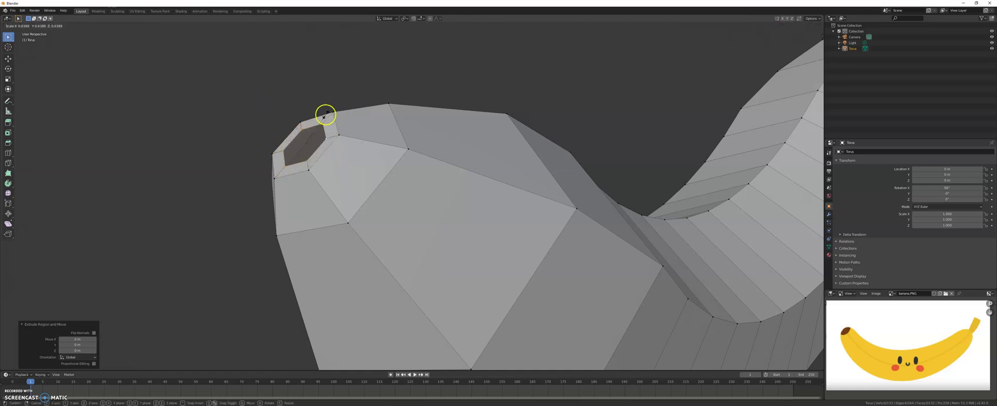
left_click(312, 118)
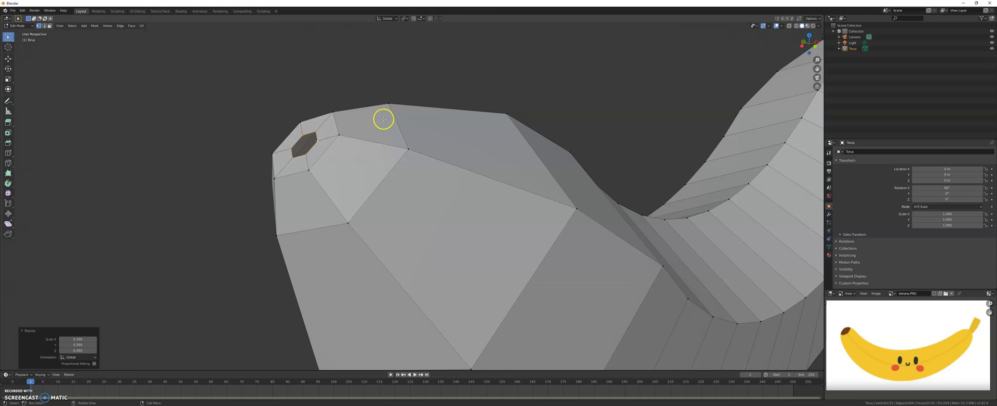
Merge the blunt tip's inner loop at center and adjust the merged vertex's position to close the end
key("m")
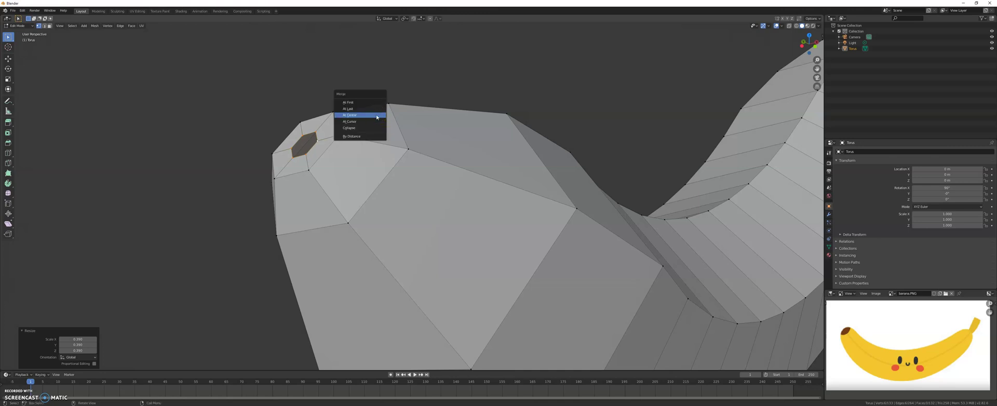
left_click(377, 115)
middle_click_drag(374, 146, 350, 136)
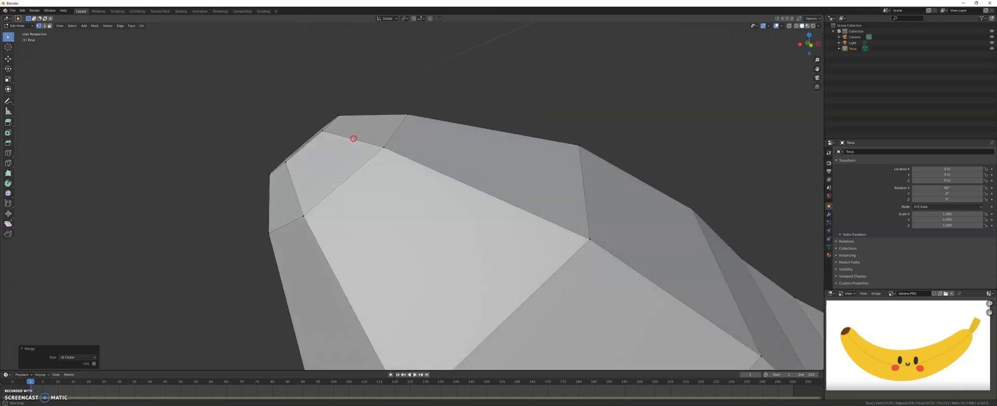
key("g")
left_click(379, 146)
scroll(379, 146, "down", 8)
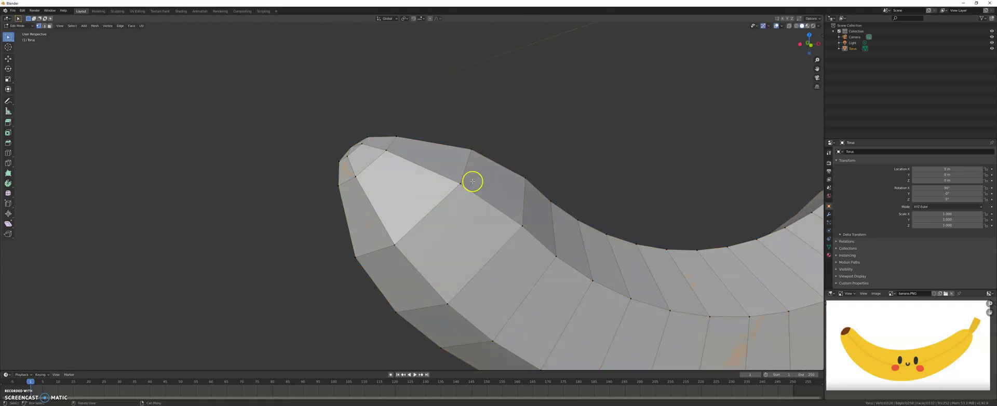
Add a new material to the banana and set its base color to a golden yellow
middle_click_drag(563, 217, 512, 206)
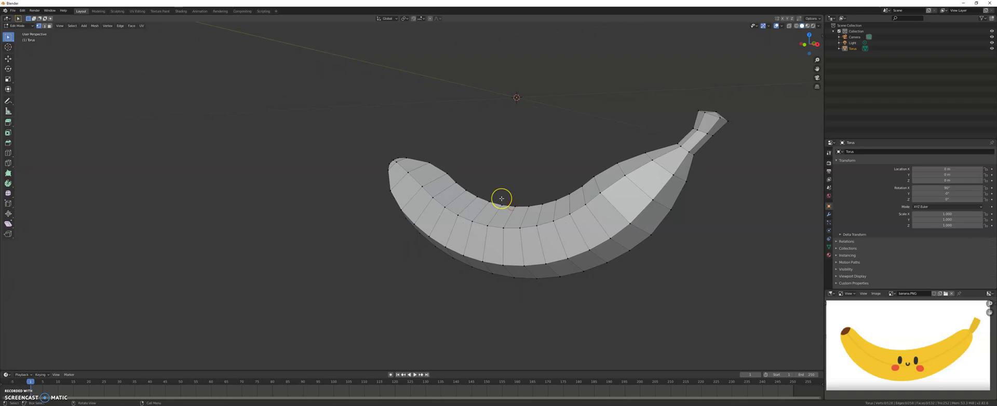
key("KP_1")
middle_click_drag(532, 178, 472, 171)
left_click(829, 255)
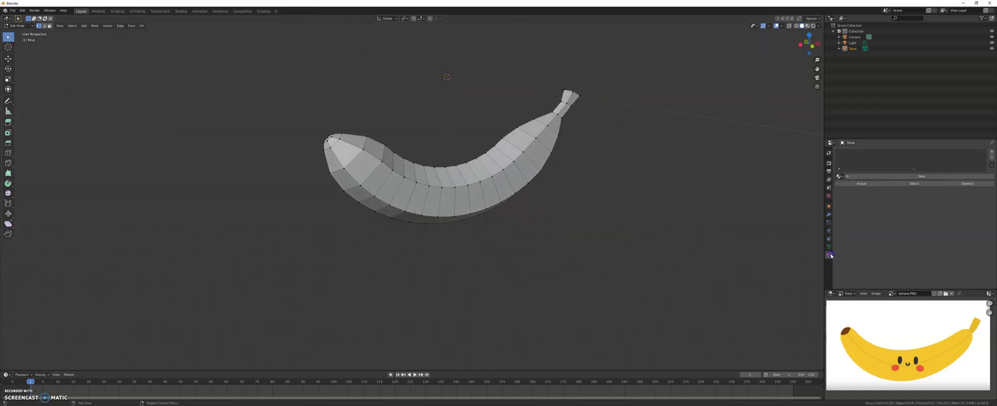
left_click(879, 176)
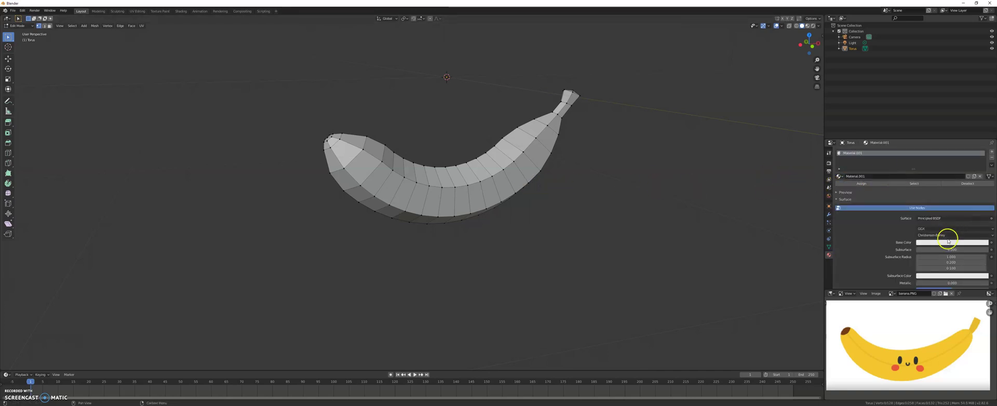
left_click(946, 242)
left_click_drag(948, 189, 944, 192)
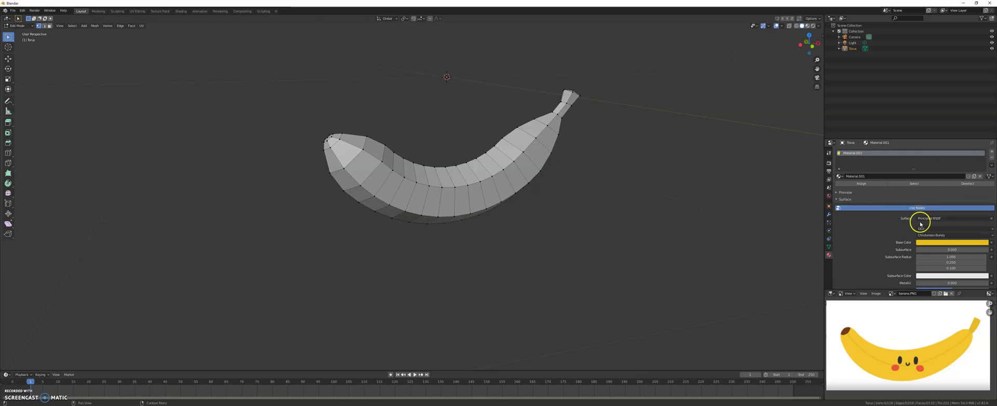
Assign the yellow material to the entire banana mesh and display the viewport in material preview shading
key("a")
left_click(860, 183)
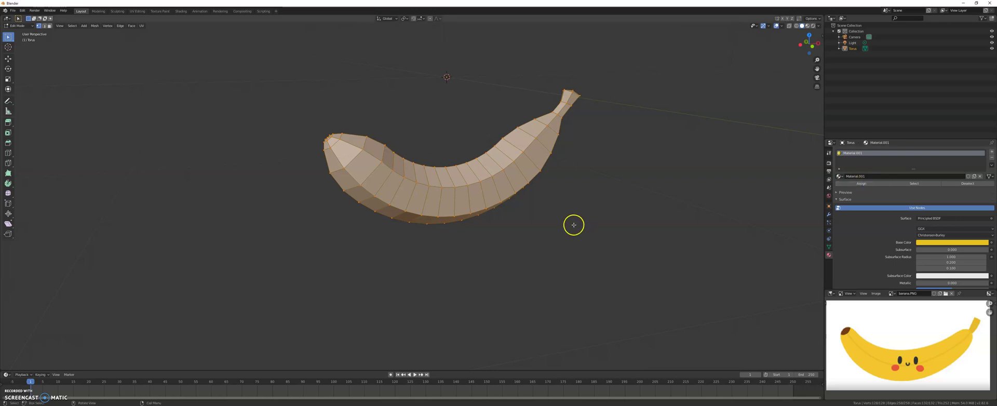
left_click(808, 26)
middle_click_drag(524, 156, 561, 157)
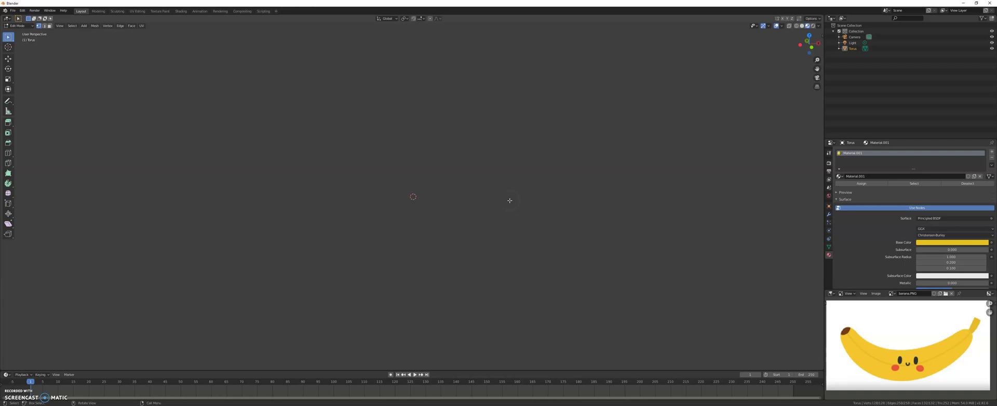
middle_click_drag(508, 201, 420, 221)
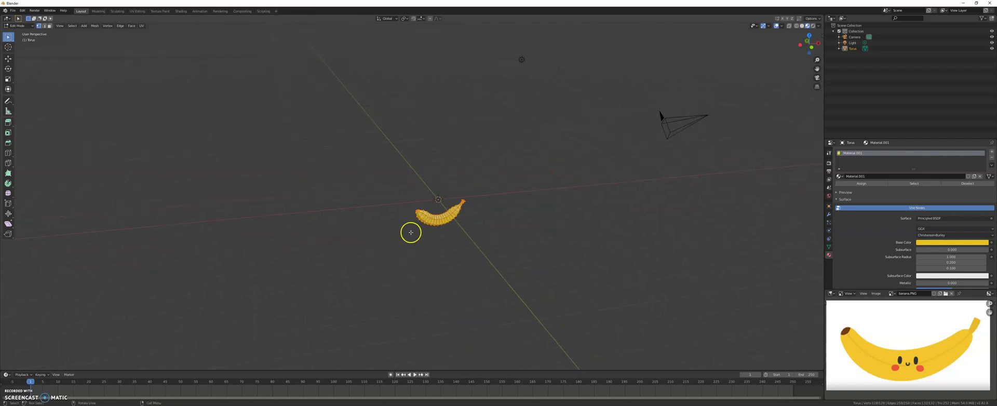
Select the small cap faces around the banana's blunt tip with circle select
scroll(411, 232, "up", 10)
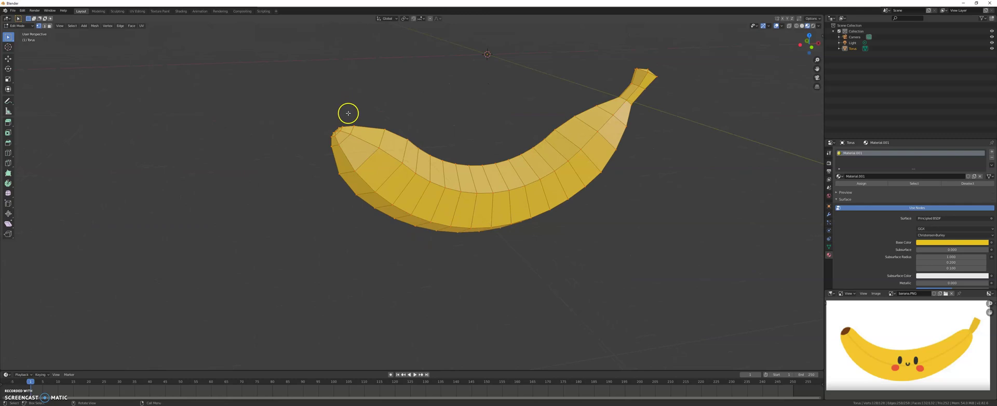
middle_click_drag(358, 111, 389, 119)
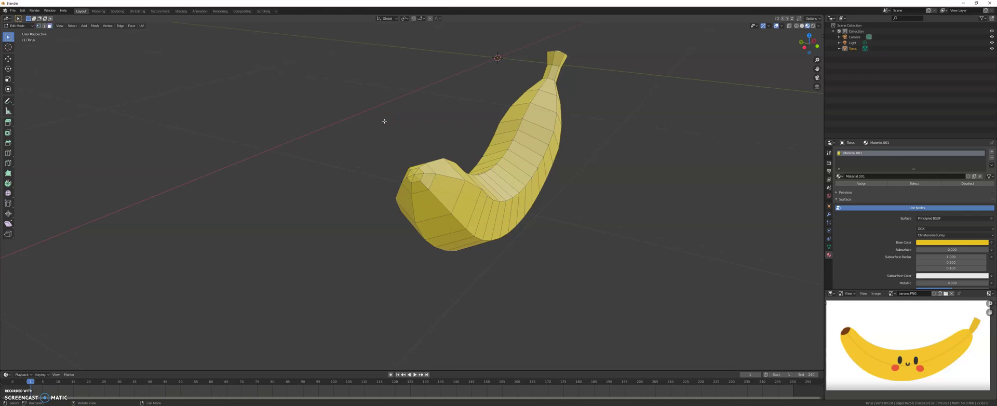
middle_click_drag(401, 163, 403, 157)
key("c")
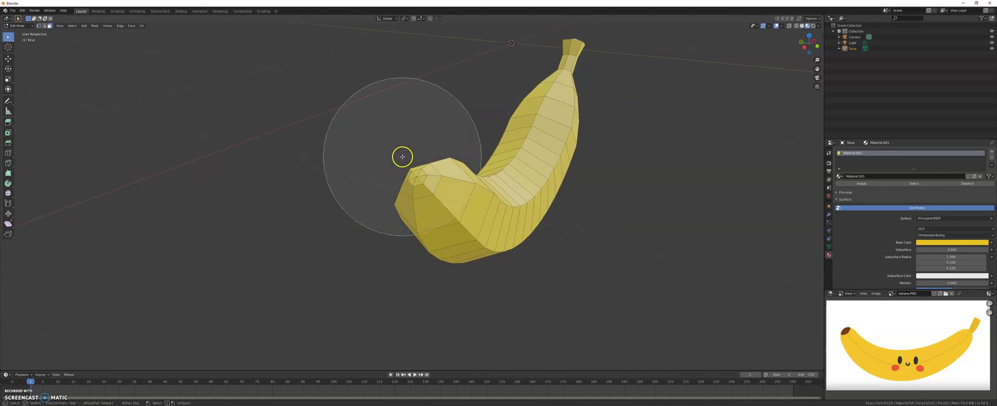
scroll(395, 161, "down", 4)
scroll(393, 161, "up", 15)
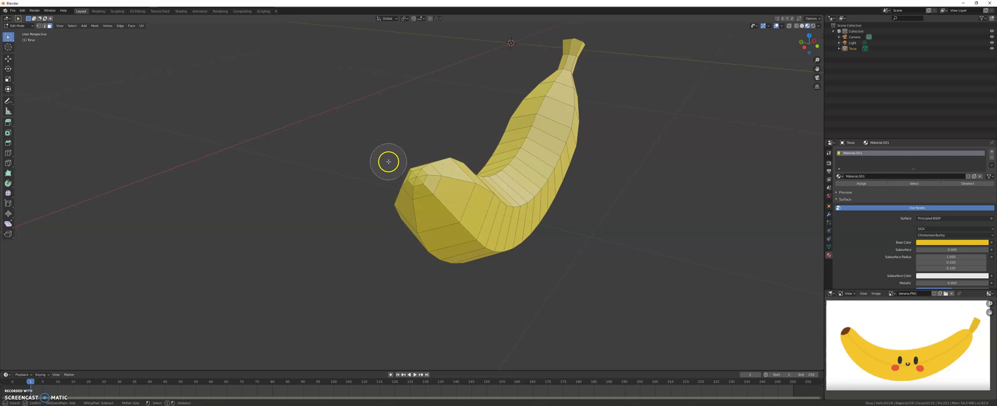
right_click(423, 182)
middle_click_drag(418, 183, 392, 177)
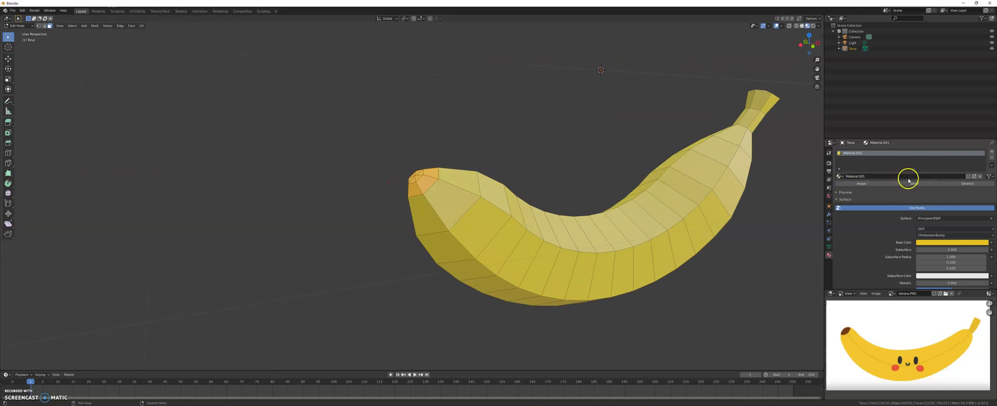
Add a second material to the banana and set its base color to brown
left_click(992, 153)
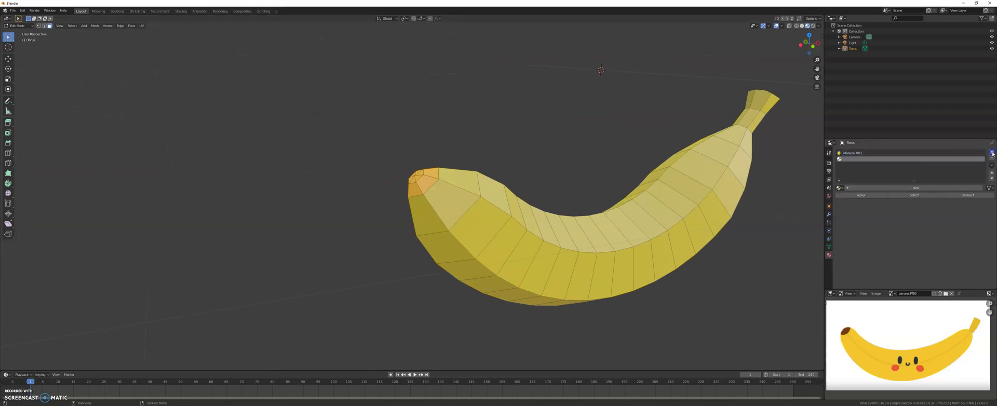
left_click(909, 189)
left_click(935, 254)
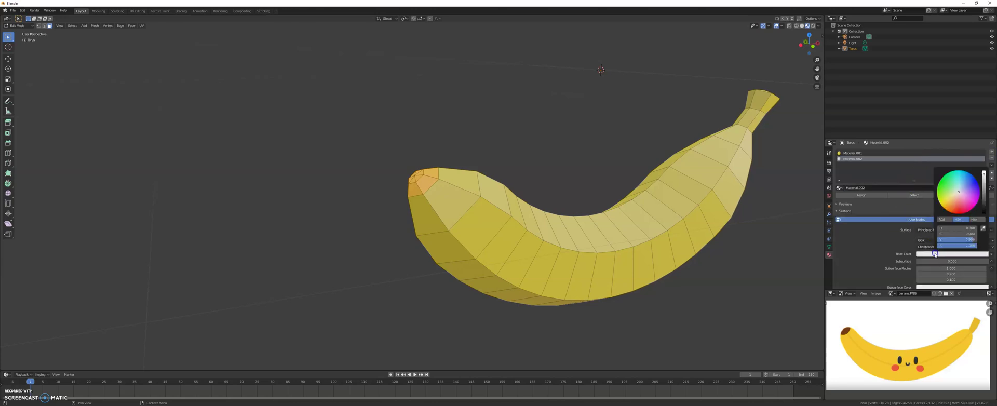
left_click(982, 190)
left_click(951, 203)
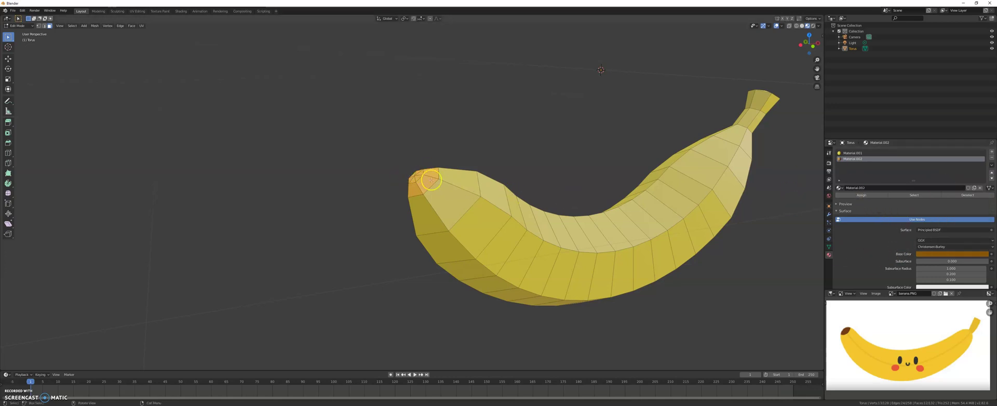
Assign the brown material to the selected blunt-tip faces and return to Object Mode
left_click(866, 195)
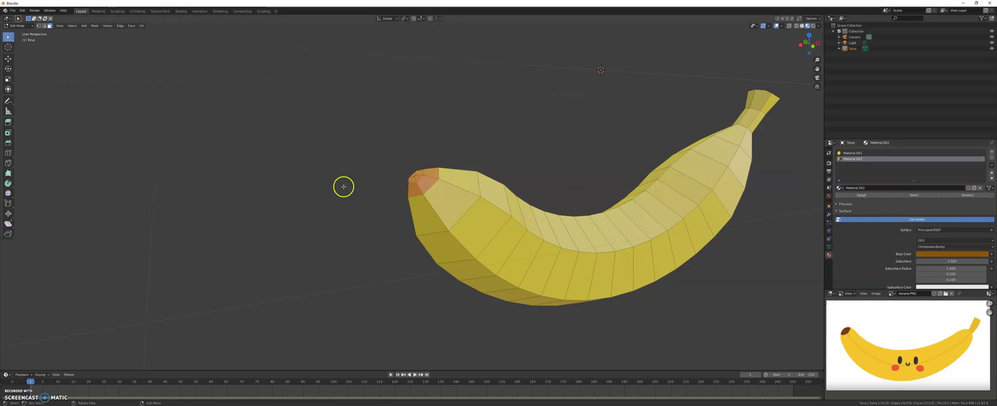
key("Tab")
scroll(343, 187, "up", 1)
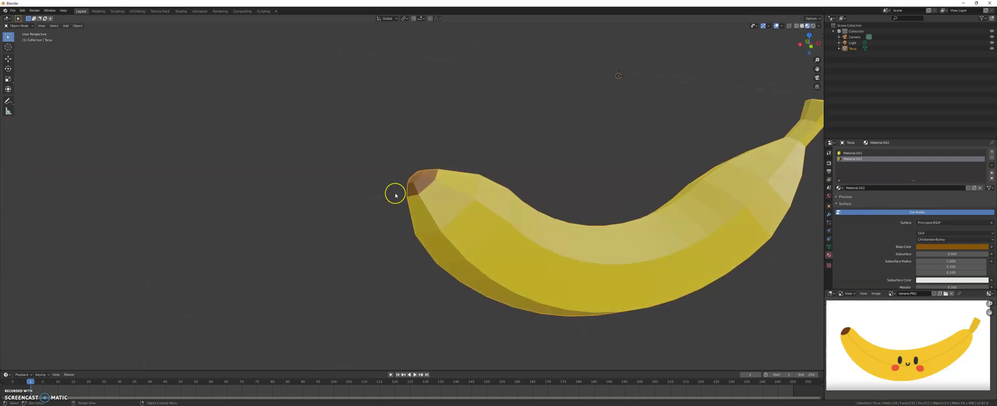
Add a UV sphere in the front view and rotate it 90° about the global X axis
key("KP_1")
scroll(397, 185, "down", 4)
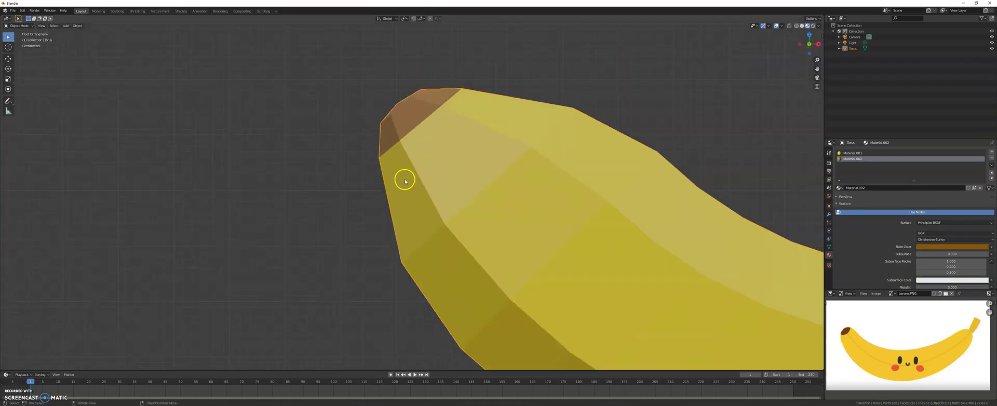
scroll(448, 172, "down", 6, "ctrl")
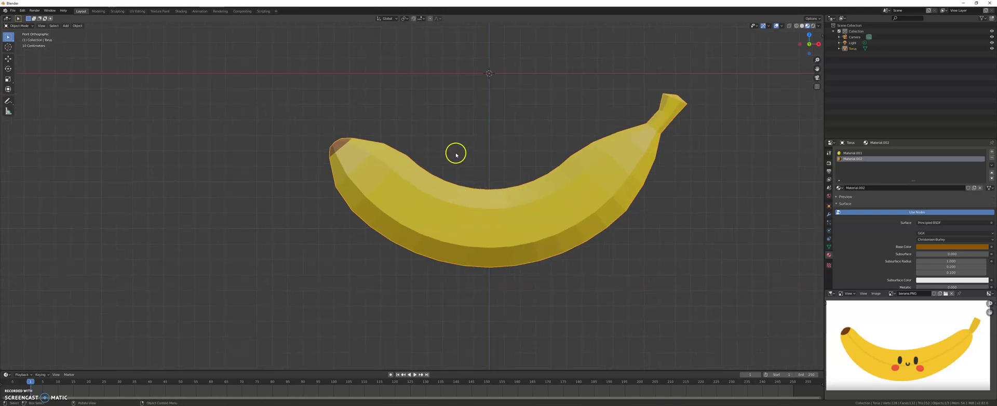
scroll(451, 147, "down", 1)
key("shift+a")
mouse_move(456, 148)
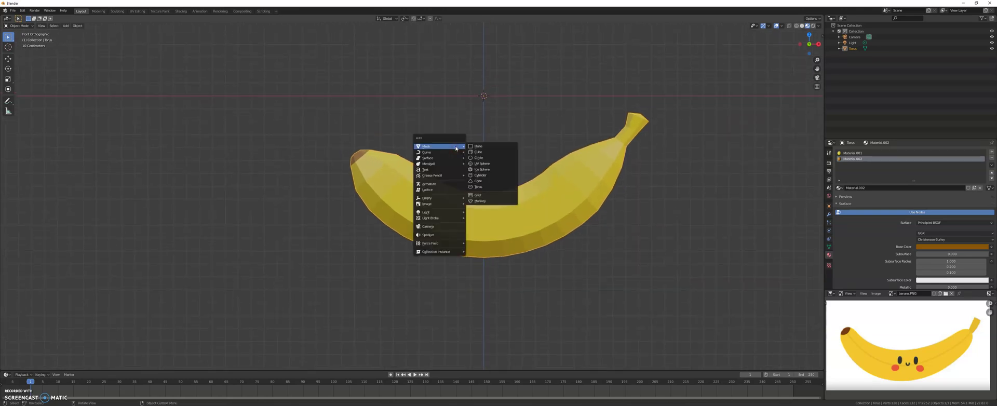
left_click(487, 164)
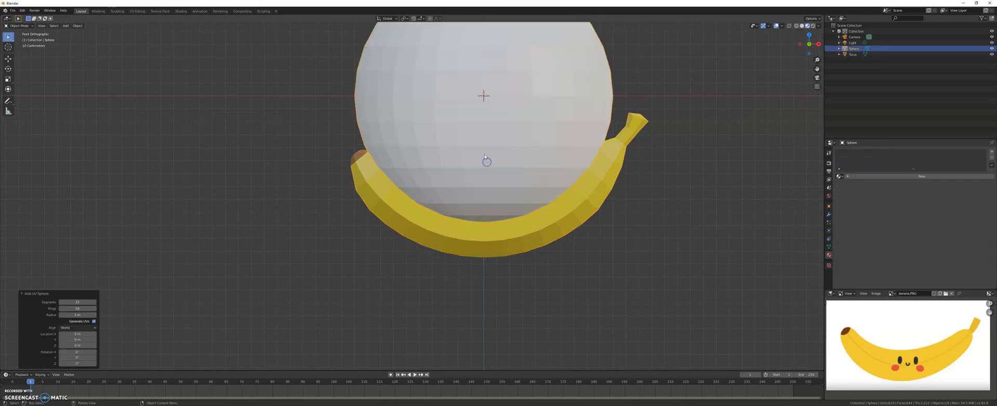
scroll(480, 150, "down", 3)
key("r")
key("x")
left_click(482, 149)
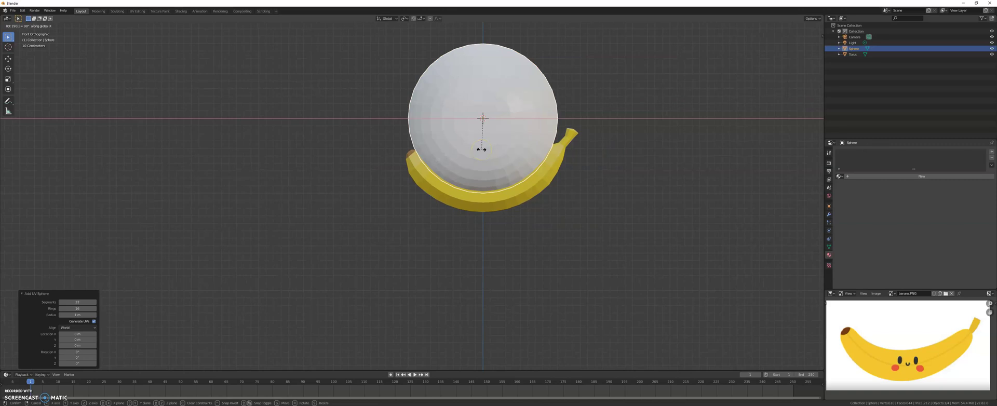
middle_click_drag(474, 130, 520, 143)
key("Tab")
scroll(497, 143, "up", 2)
key("alt+a")
middle_click_drag(429, 147, 470, 134)
key("Tab")
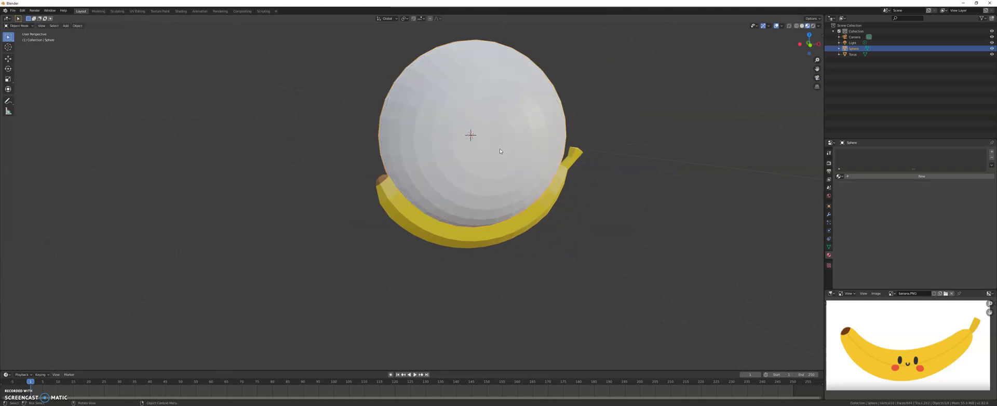
Scale the sphere down uniformly in two passes to a small eye size relative to the banana
scroll(499, 149, "up", 2)
key("KP_1")
key("s")
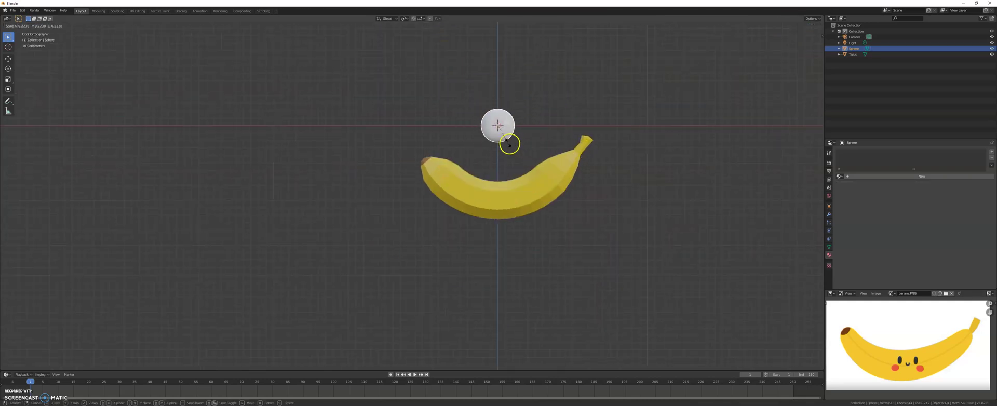
left_click(508, 140)
scroll(532, 136, "up", 3)
key("s")
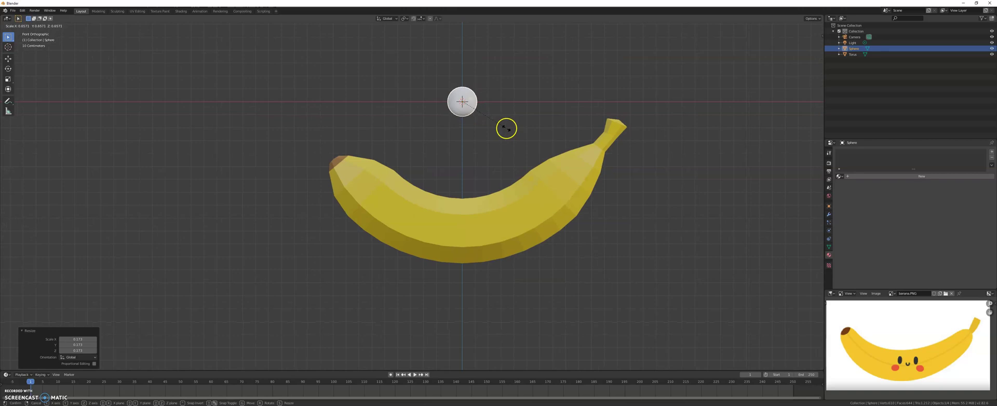
left_click(487, 126)
Move the sphere onto the banana's middle just left of center, and bring it forward along Y to the front surface
key("g")
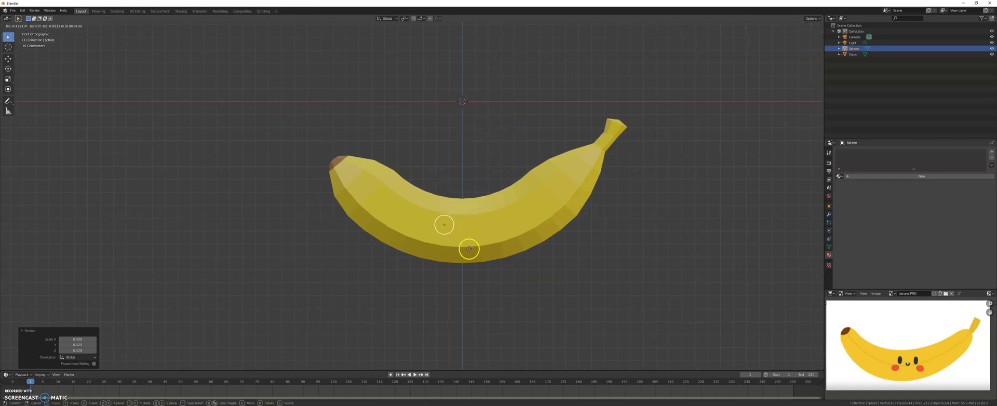
left_click(466, 250)
scroll(459, 244, "up", 3)
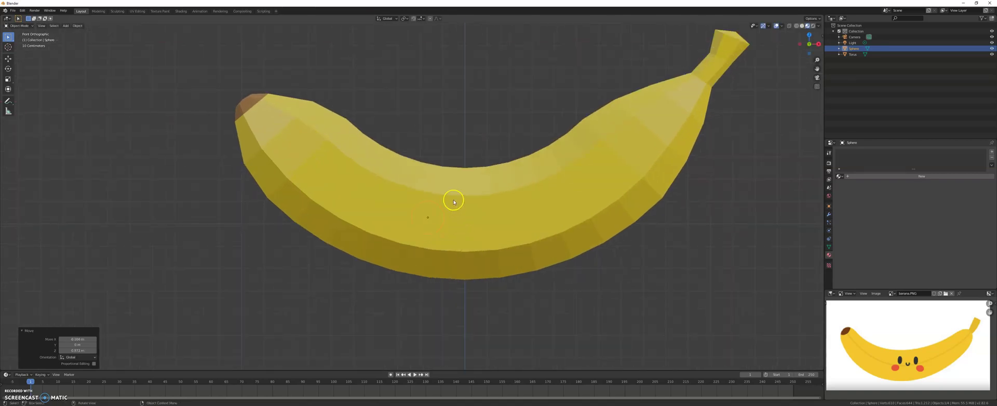
scroll(445, 214, "down", 3)
middle_click_drag(445, 213, 489, 225)
key("g")
key("y")
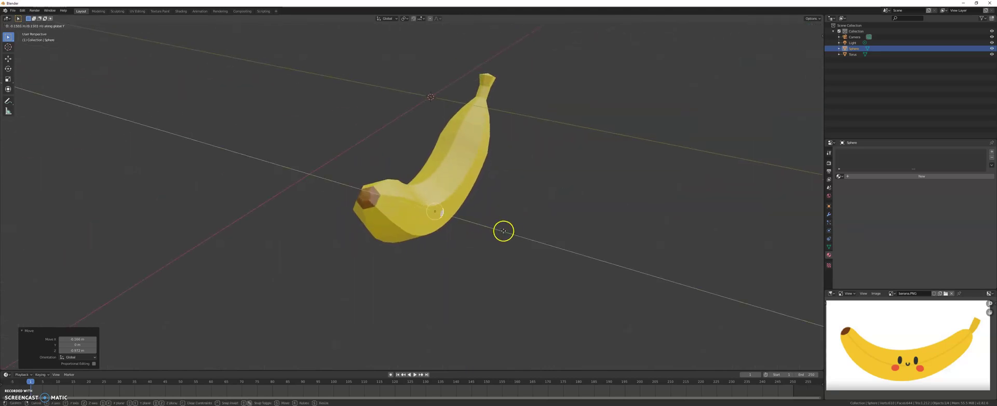
left_click(515, 233)
Flatten the eye sphere by scaling it down along the global Y axis
scroll(459, 218, "up", 5)
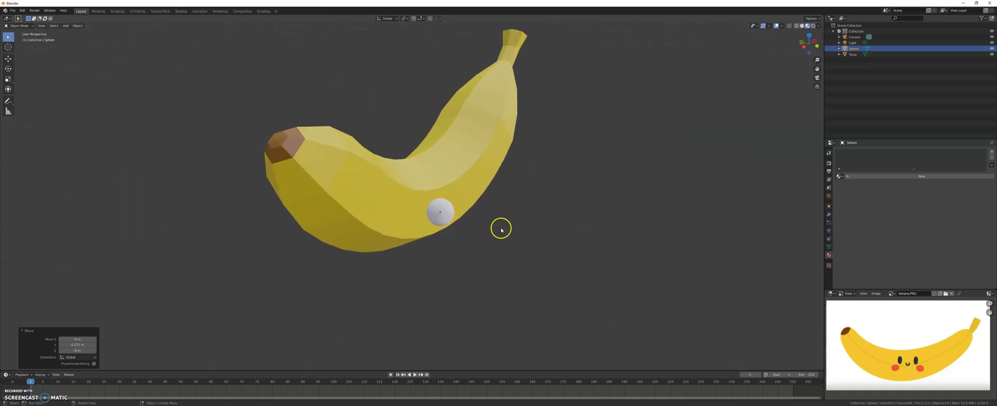
key("s")
key("y")
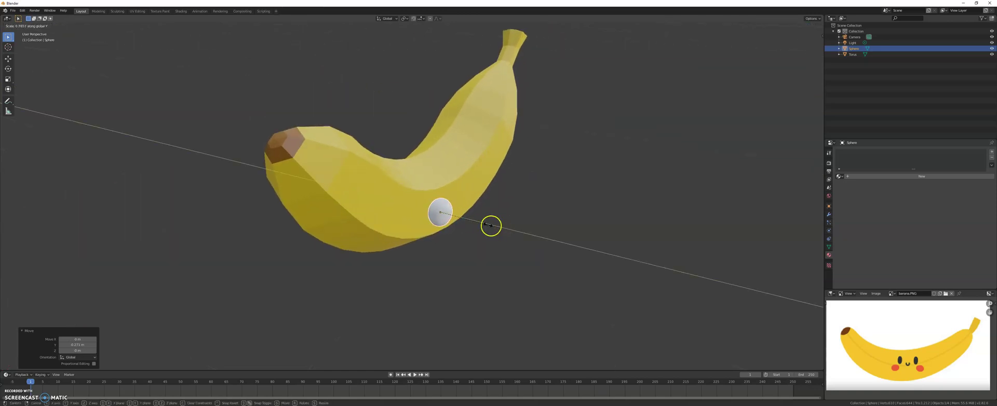
left_click(459, 216)
scroll(515, 235, "up", 5)
key("KP_1")
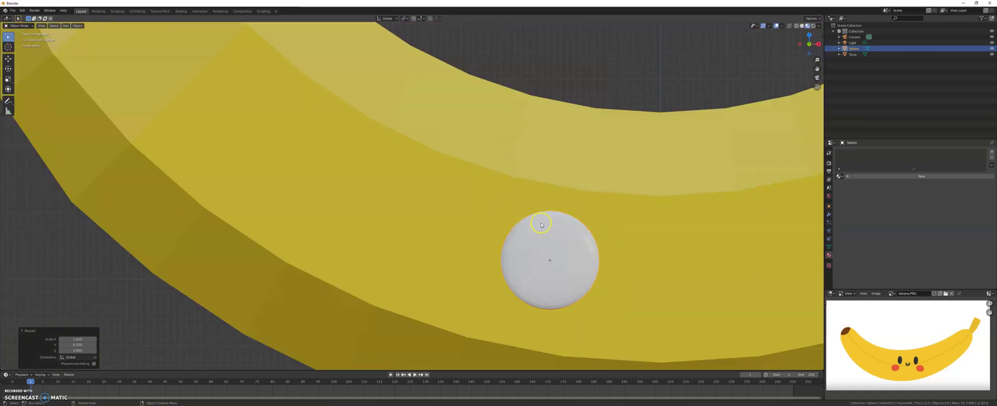
Scale the flattened eye uniformly by about 0.774 in the front view
scroll(540, 223, "down", 5)
scroll(538, 223, "up", 2)
key("s")
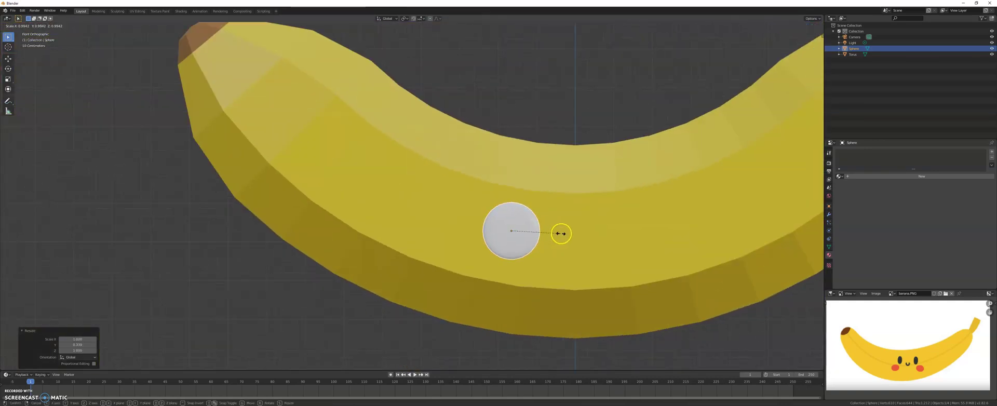
left_click(552, 233)
scroll(542, 249, "down", 1)
Apply Shade Smooth to the eye sphere
middle_click_drag(542, 249, 517, 249, "shift")
key("F3")
type("Shade Smooth")
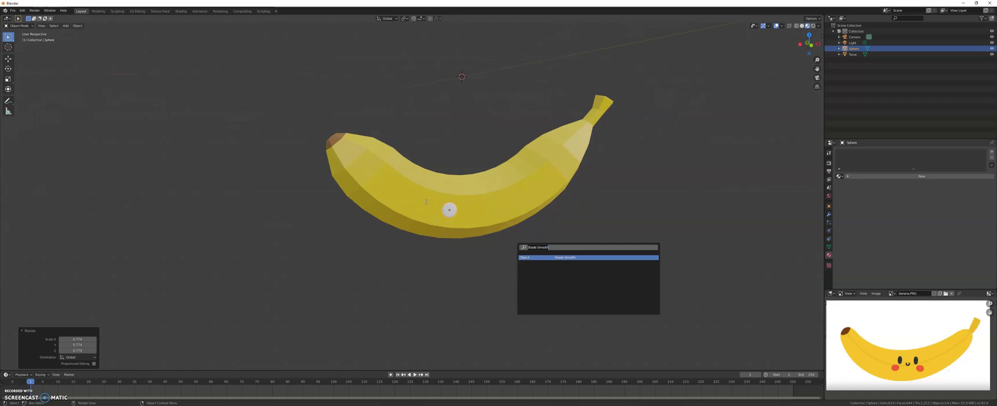
key("ctrl+BackSpace")
key("ctrl+BackSpace")
type("shade")
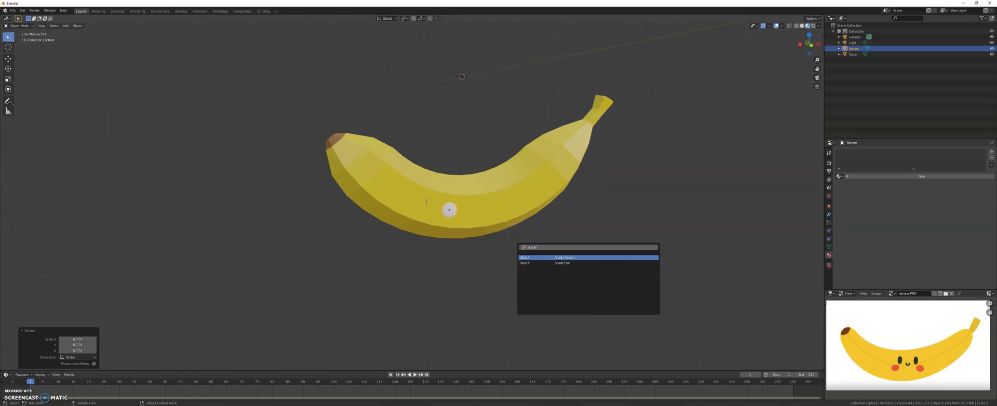
key("Return")
Add a new material to the eye sphere and set its base color to black
middle_click_drag(453, 216, 453, 206, "ctrl")
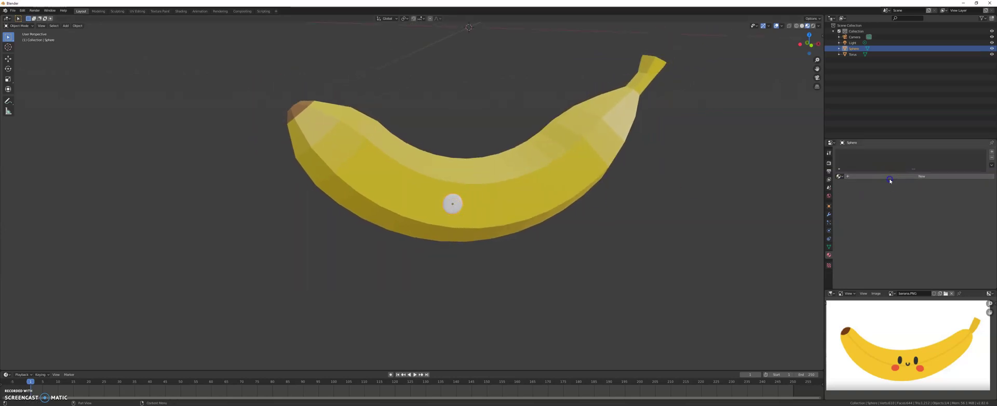
left_click(871, 176)
left_click(951, 236)
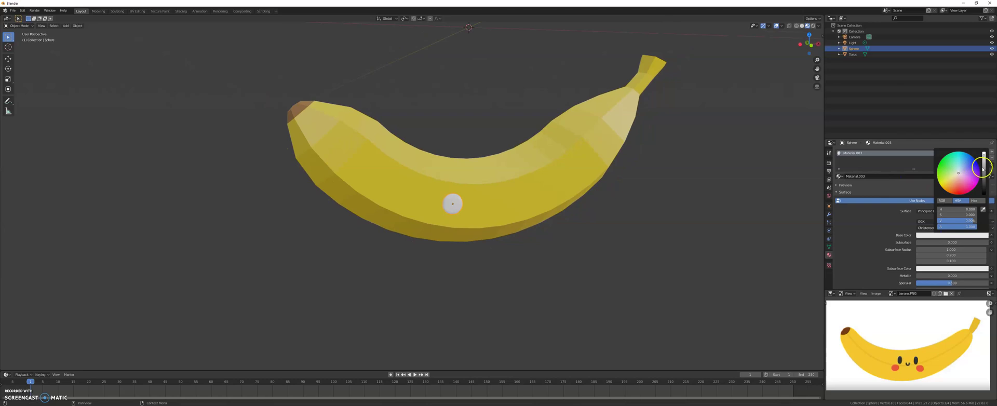
left_click_drag(982, 168, 983, 193)
mouse_move(434, 214)
middle_mouse_down()
mouse_move(407, 211)
mouse_move(429, 212)
middle_mouse_up()
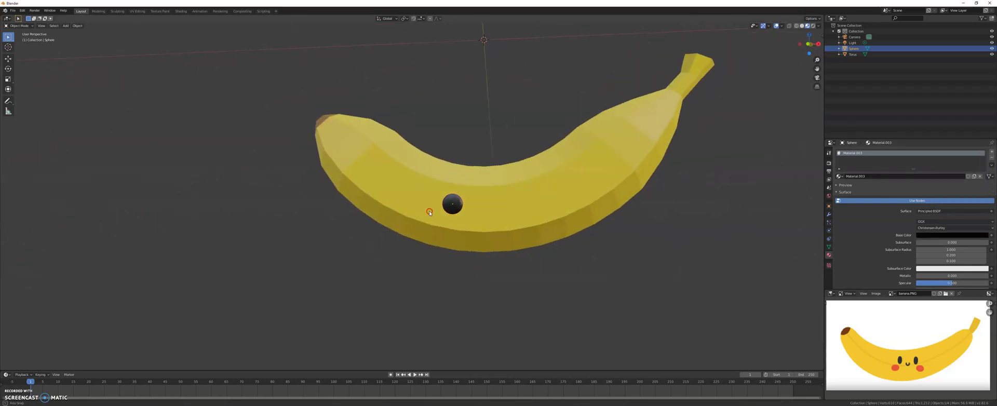
scroll(445, 216, "up", 8)
scroll(493, 196, "down", 4)
Try mirroring the eye along X with a Mirror modifier, and remove the modifier
key("KP_1")
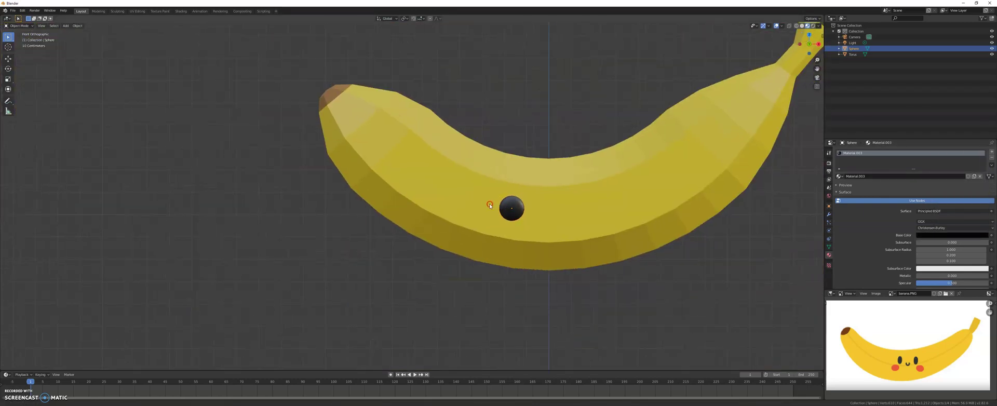
middle_click_drag(490, 205, 458, 214, "shift")
scroll(460, 215, "up", 1)
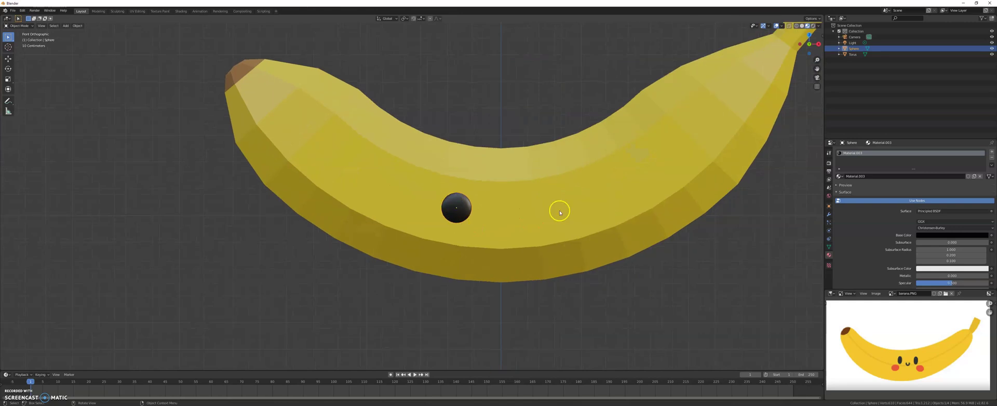
left_click(829, 215)
left_click(856, 152)
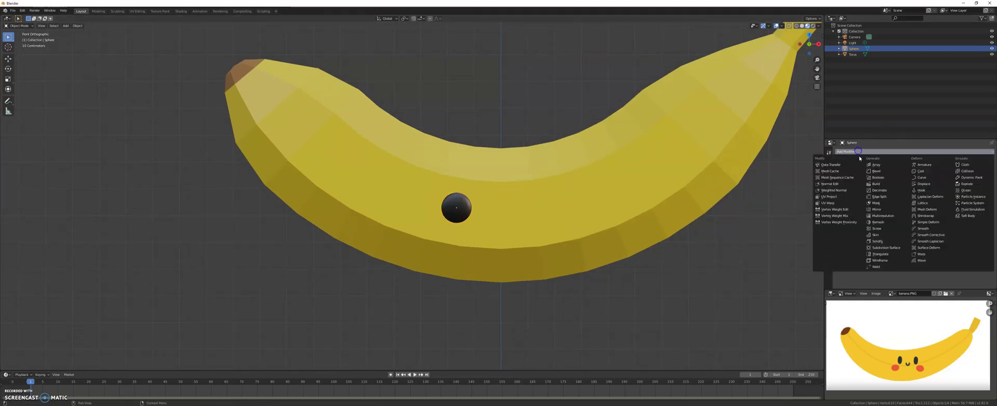
left_click(878, 210)
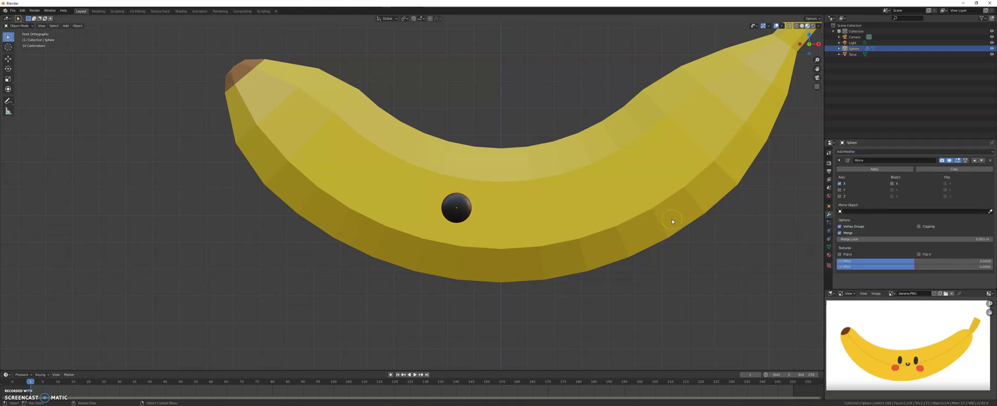
left_click(991, 162)
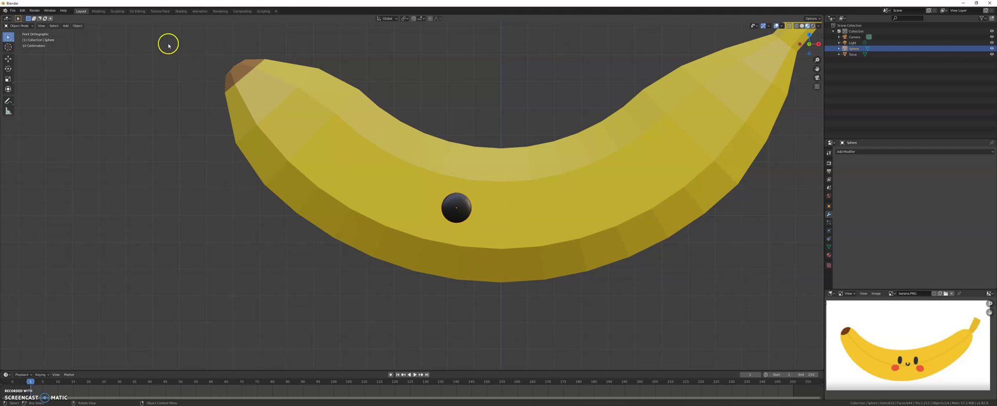
Apply all transforms to the eye sphere and add a Mirror modifier on X for the second eye
left_click(77, 25)
mouse_move(104, 55)
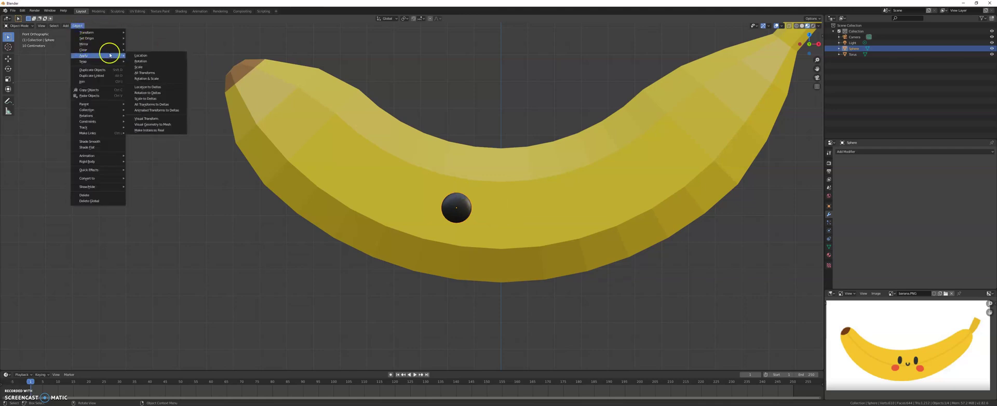
left_click(164, 74)
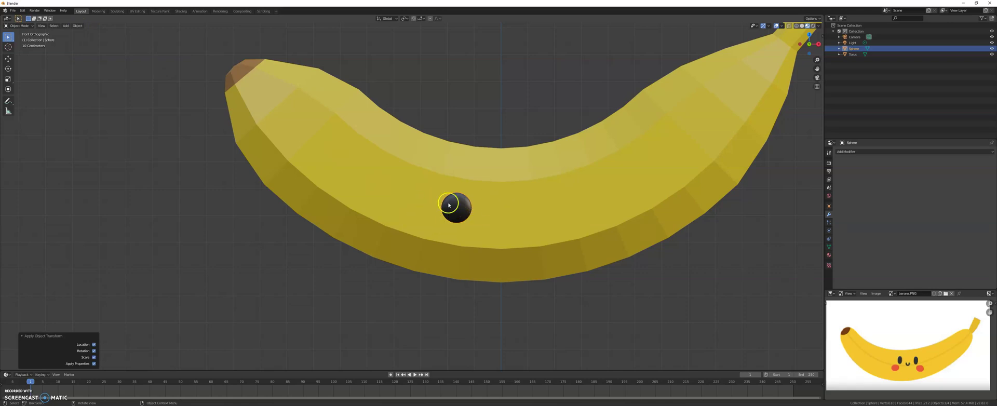
left_click(859, 152)
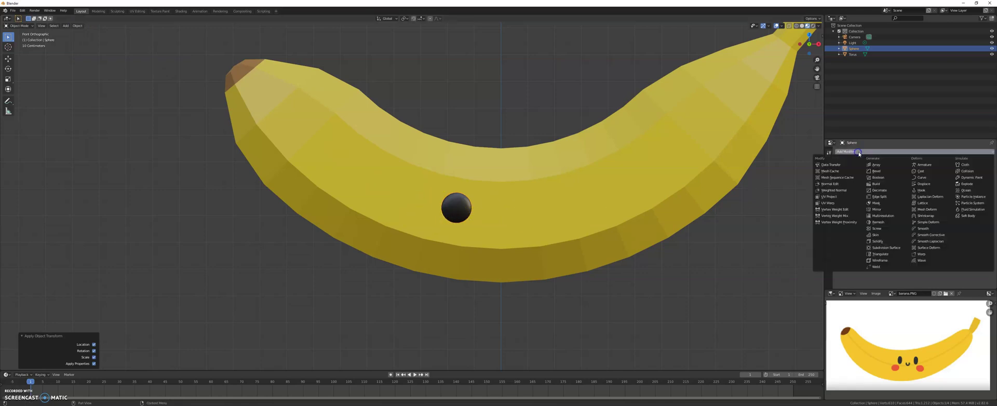
left_click(880, 210)
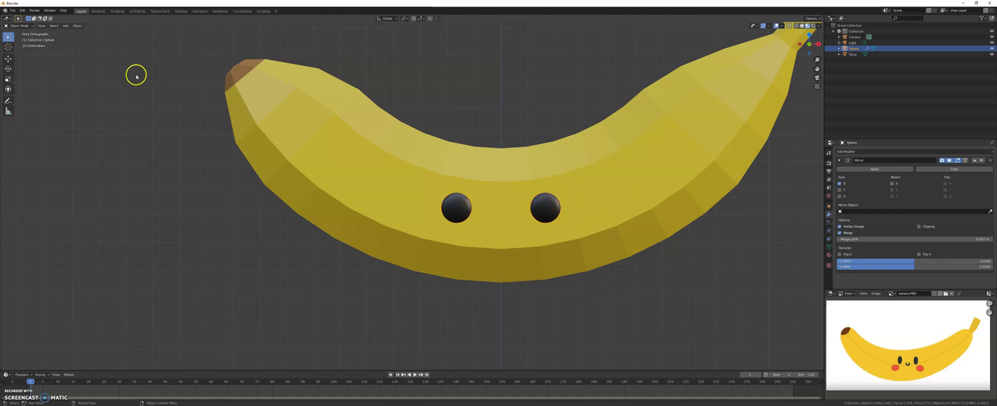
left_click(472, 237)
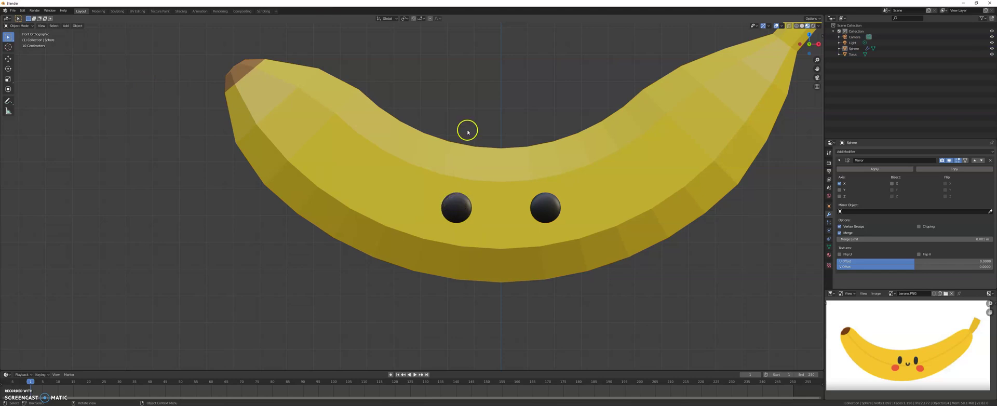
Add a mesh circle and rotate it 90 degrees about the X axis
key("shift+a")
mouse_move(489, 112)
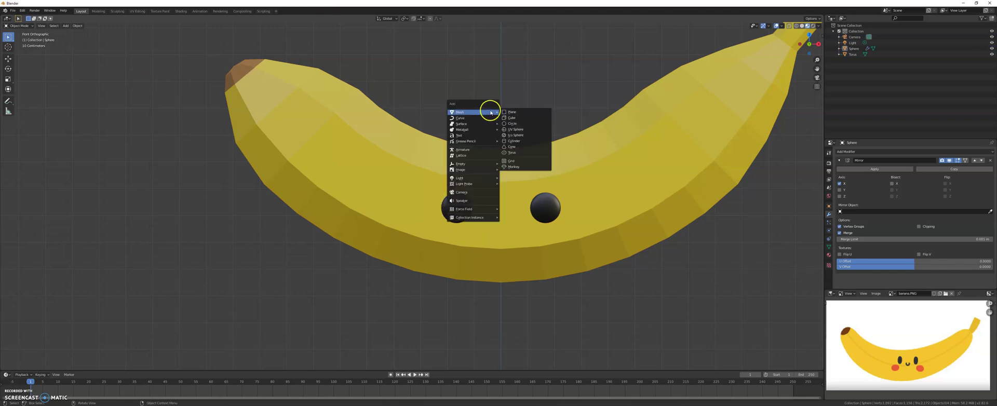
left_click(519, 124)
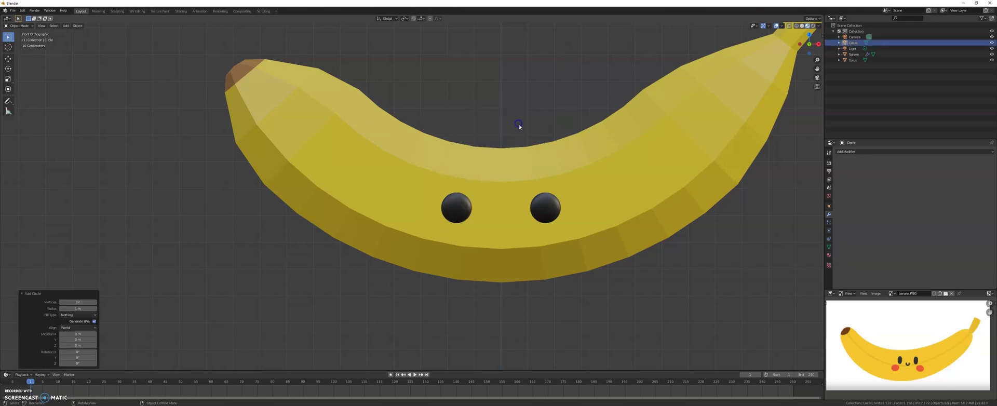
scroll(500, 114, "down", 4)
key("r")
key("x")
key("9")
key("0")
key("Return")
Scale the circle down to a small eye-highlight size and move it onto the banana's left eye
key("s")
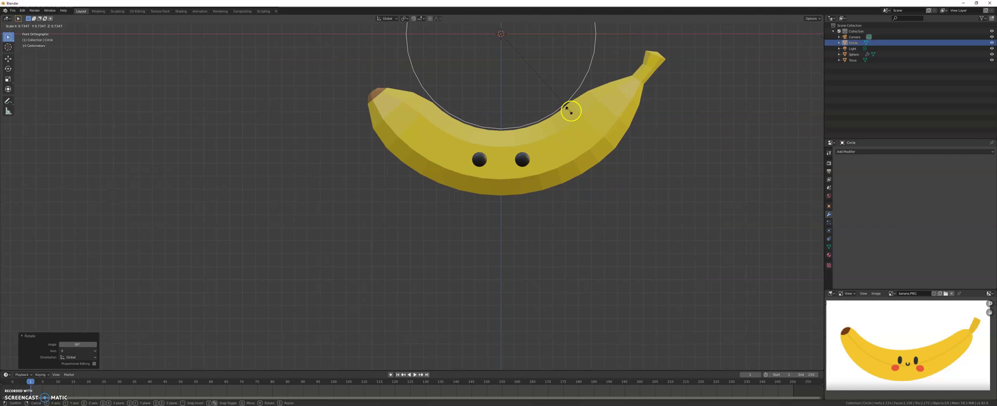
left_click(484, 53)
key("g")
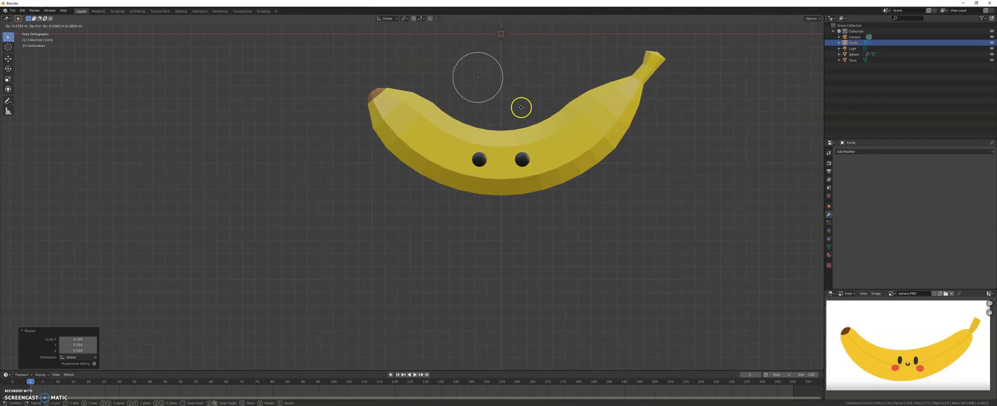
left_click(523, 183)
key("s")
left_click(488, 153)
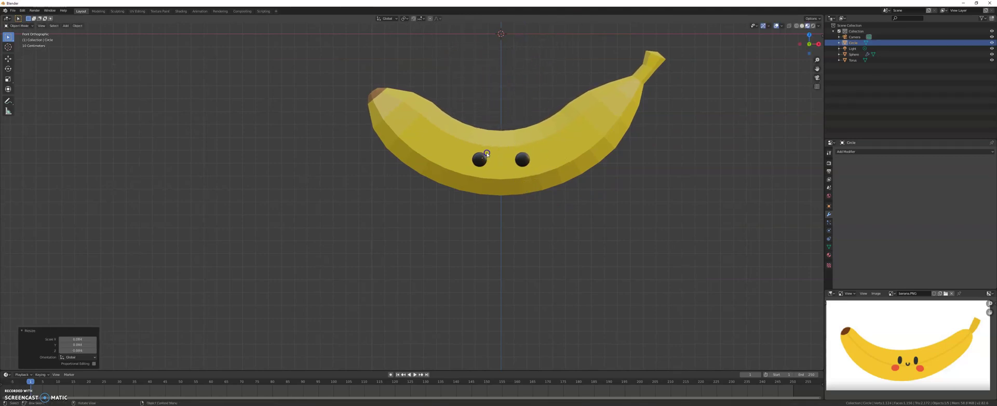
Move the small circle along the Y axis to the front of the banana's face
scroll(519, 158, "up", 5)
scroll(519, 159, "down", 5)
middle_click_drag(519, 158, 520, 175)
key("g")
key("y")
left_click(547, 195)
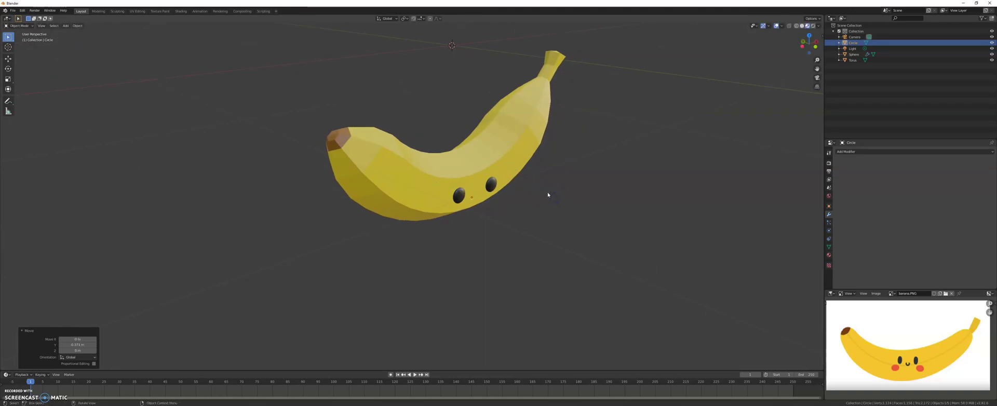
Position the circle over the upper-left part of the left eye in front view
key("KP_1")
scroll(547, 192, "up", 6)
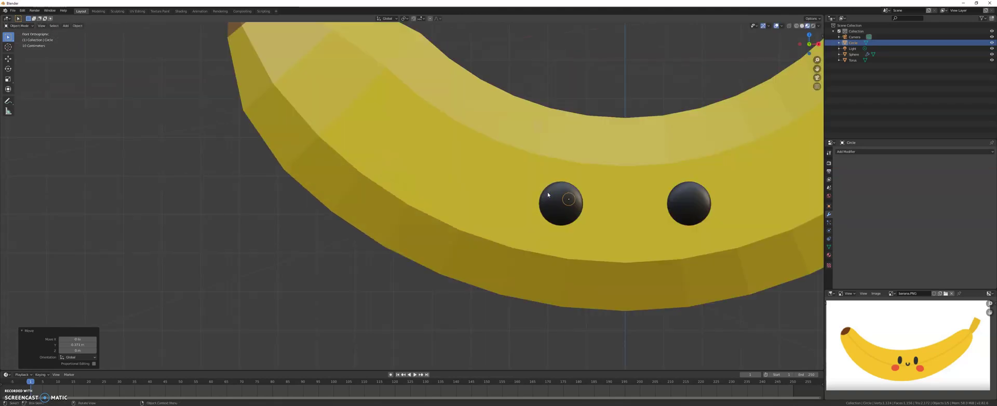
scroll(572, 203, "up", 1)
key("g")
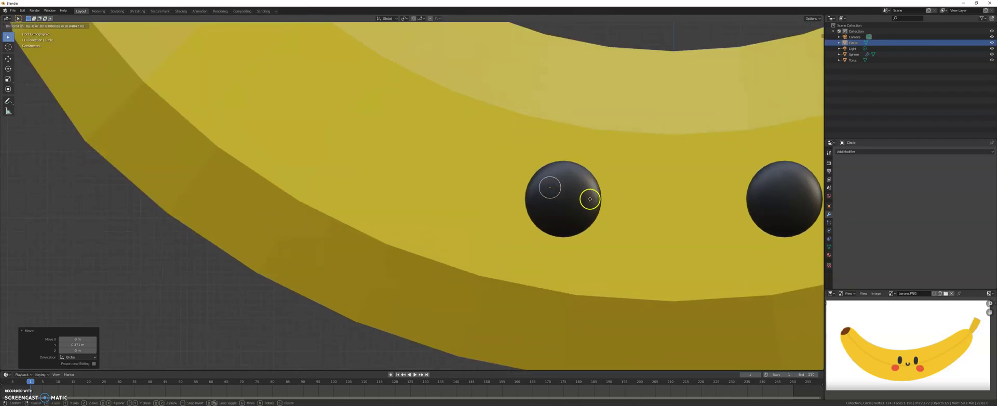
left_click(590, 198)
scroll(571, 179, "up", 5)
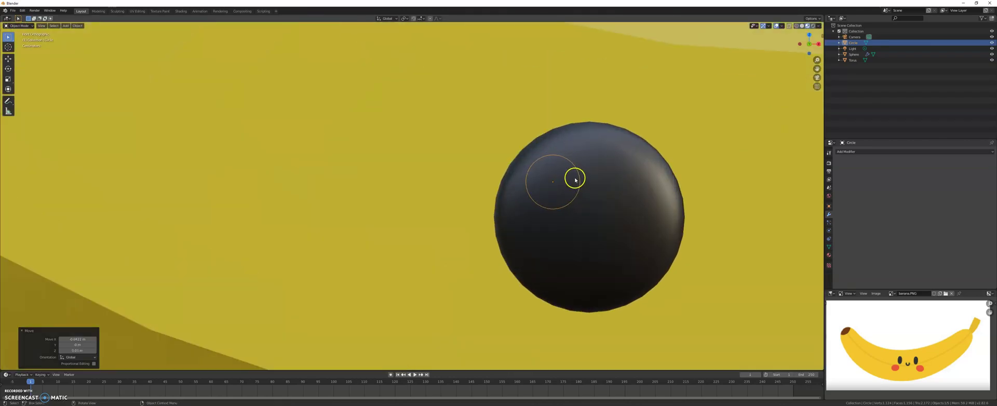
Extrude the circle's edge loop inward twice, scaling each new ring to about 0.75
key("Tab")
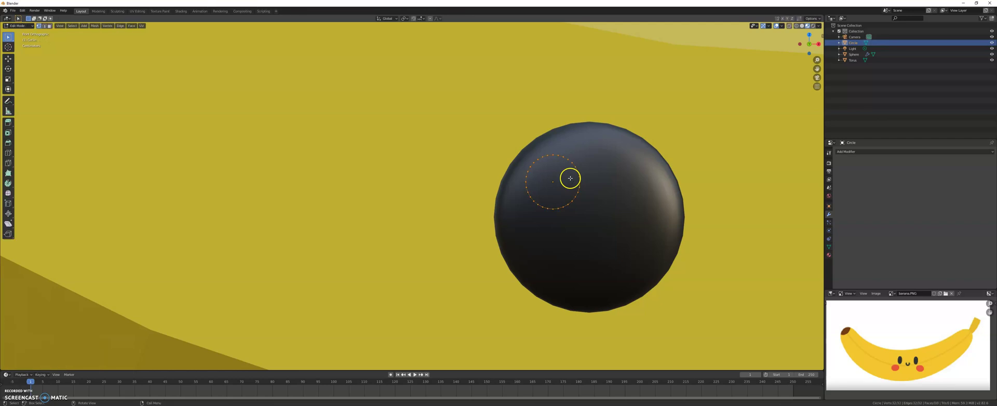
scroll(570, 179, "up", 3)
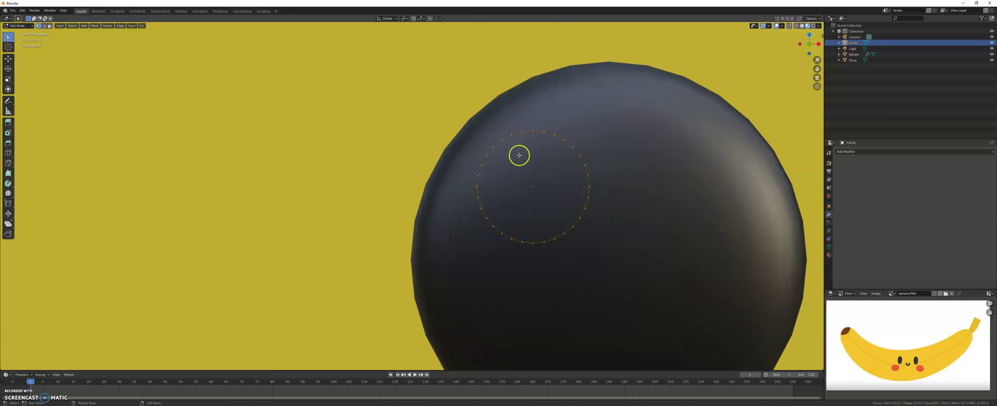
key("e")
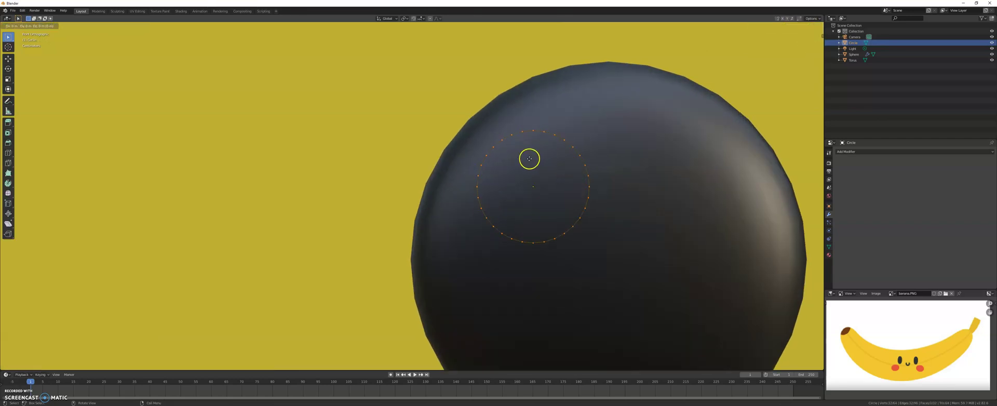
right_click(529, 158)
key("s")
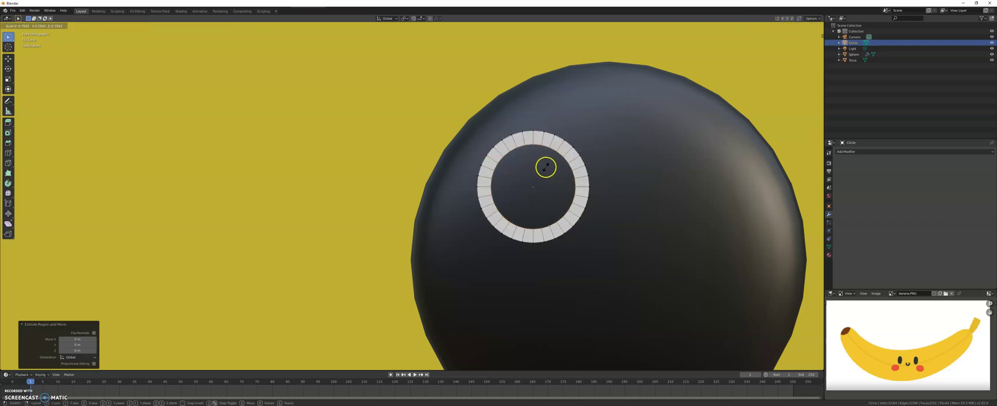
left_click(546, 166)
key("e")
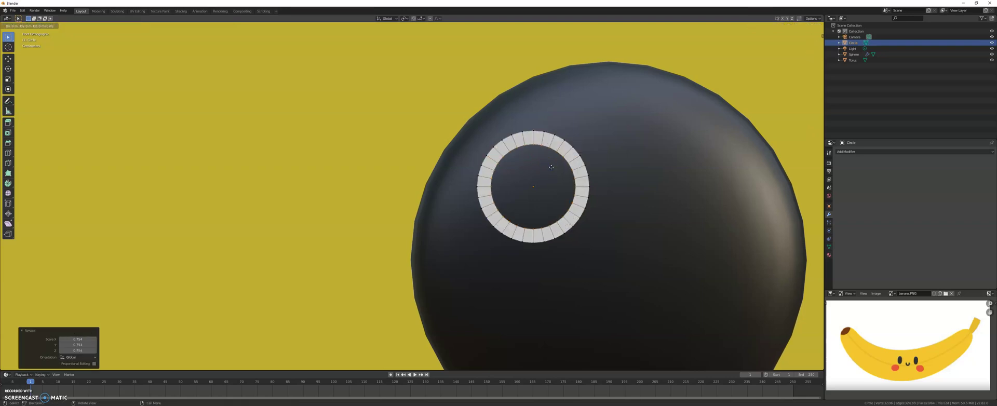
right_click(552, 167)
key("s")
left_click(543, 168)
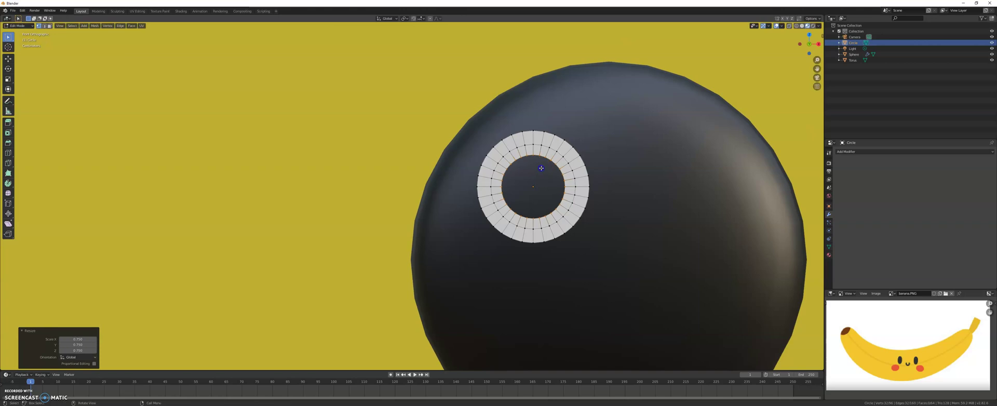
Extrude the inner edge loop two more times, shrinking it to a small hole at the circle's middle
key("e")
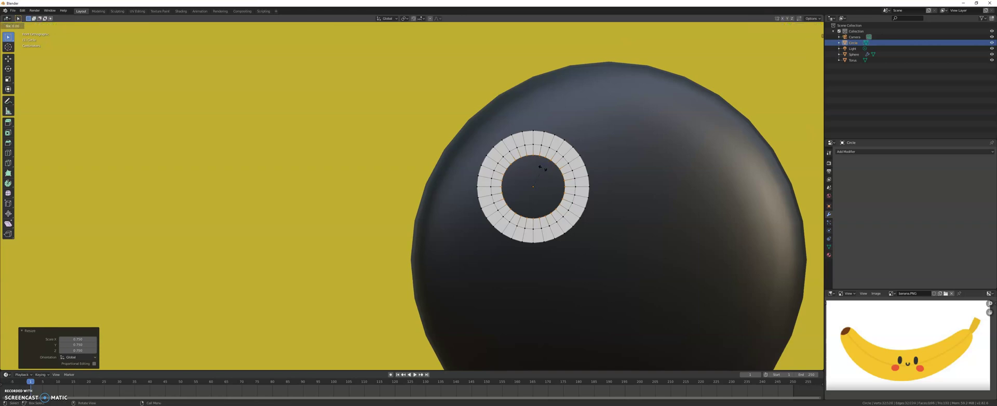
right_click(539, 169)
key("s")
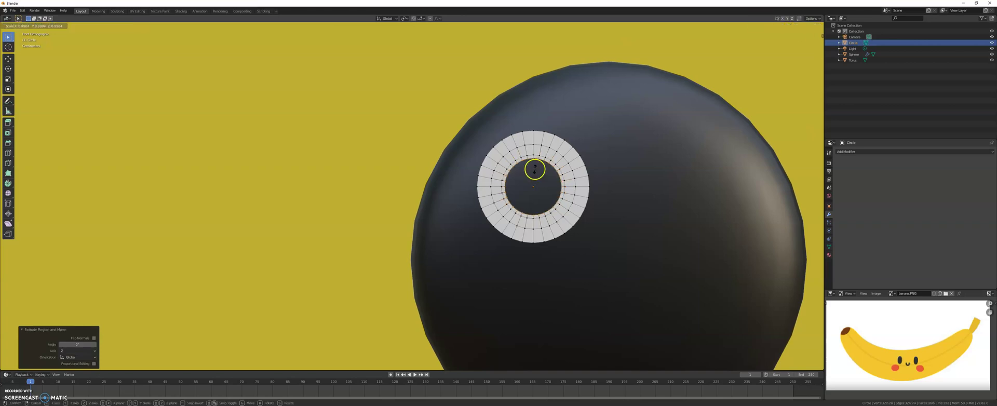
left_click(529, 174)
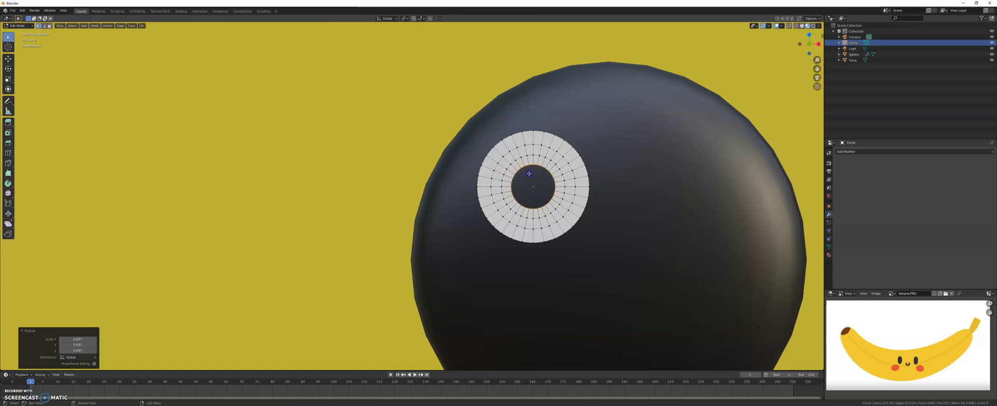
key("e")
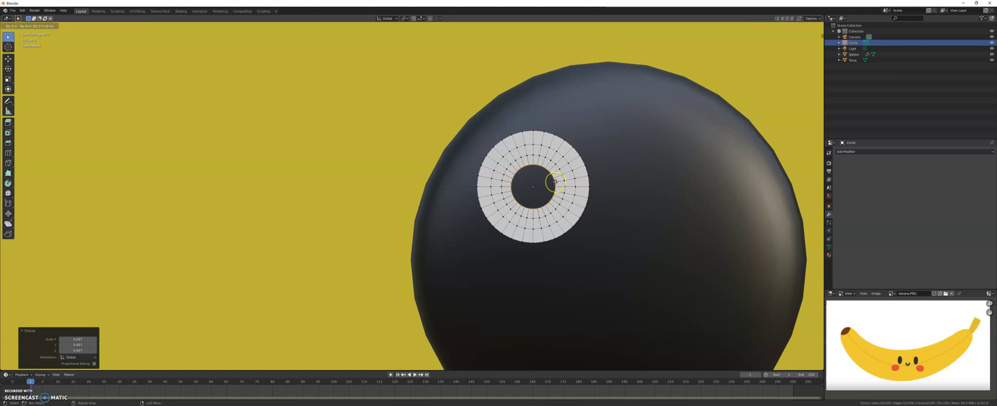
right_click(555, 181)
key("s")
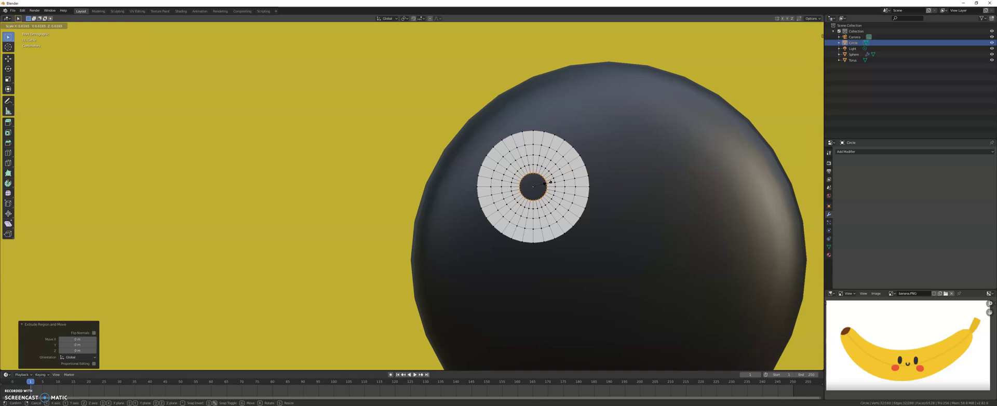
left_click(545, 183)
Merge the innermost loop at its center to close the disc, and return to Object Mode
key("m")
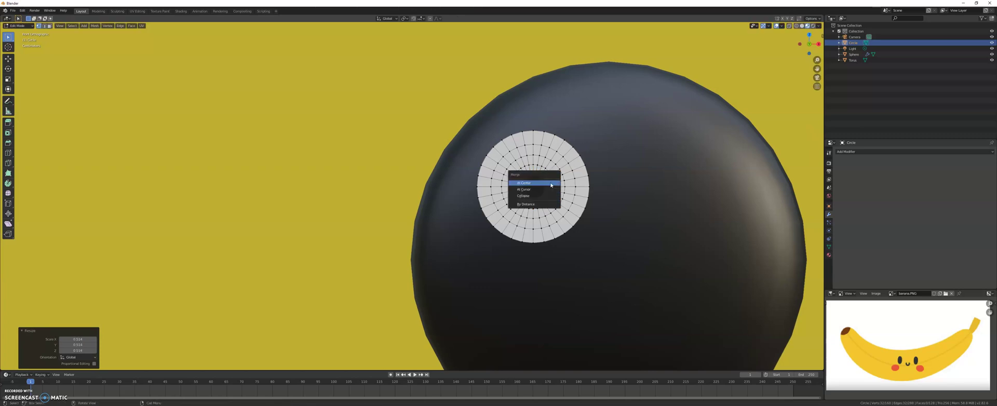
left_click(550, 183)
key("a")
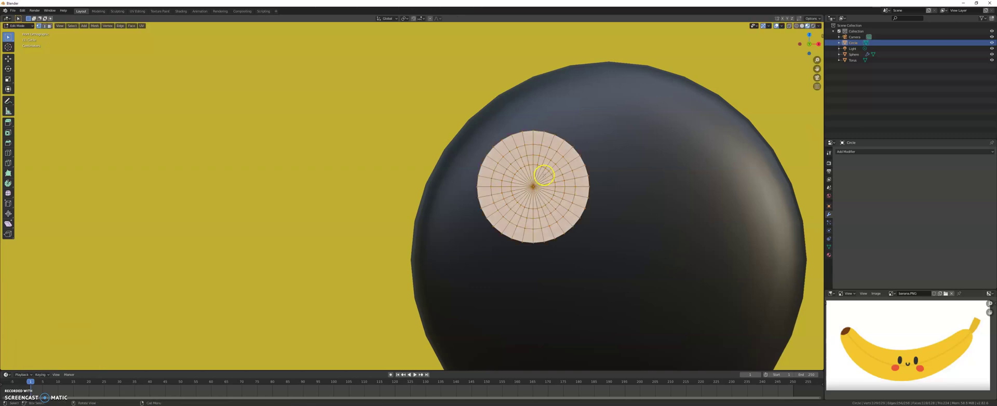
scroll(545, 176, "down", 3)
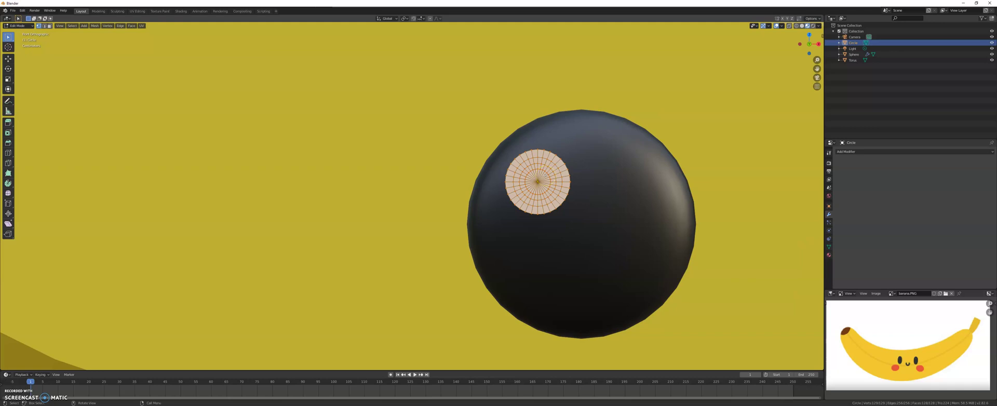
key("Tab")
Move the highlight disc along the Y axis to sit close to the left eye's surface
scroll(546, 176, "down", 3)
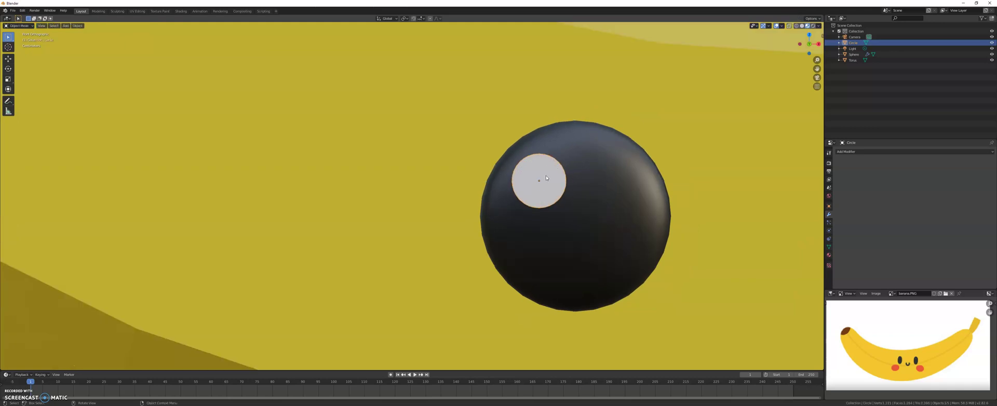
middle_click_drag(535, 178, 412, 189)
key("g")
key("y")
left_click(421, 187)
Examine from the side how the flat highlight disc sits against the left eye's curved surface
scroll(412, 189, "up", 3)
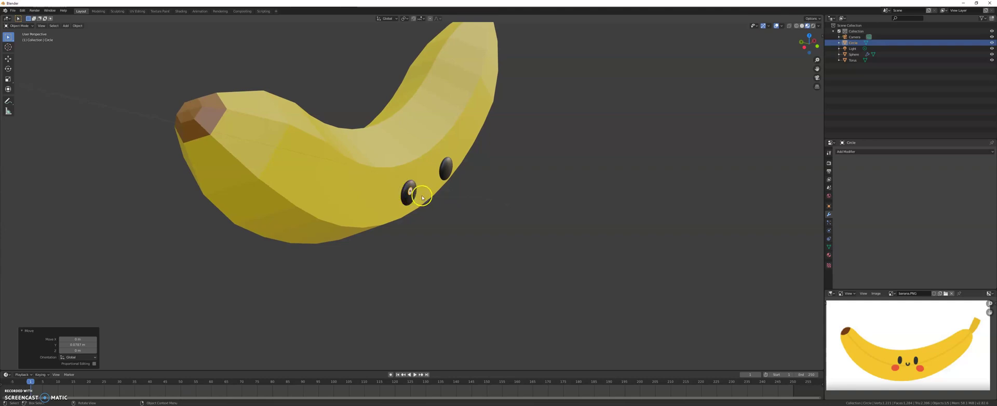
middle_click_drag(422, 198, 424, 196)
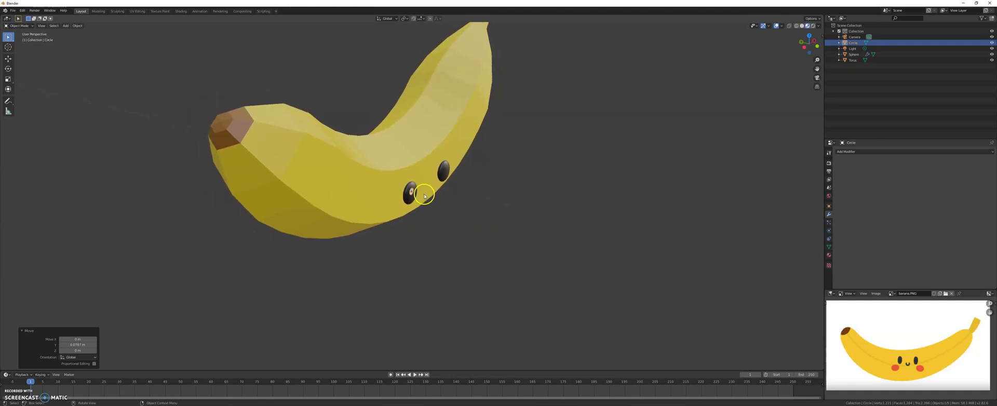
scroll(424, 195, "down", 3)
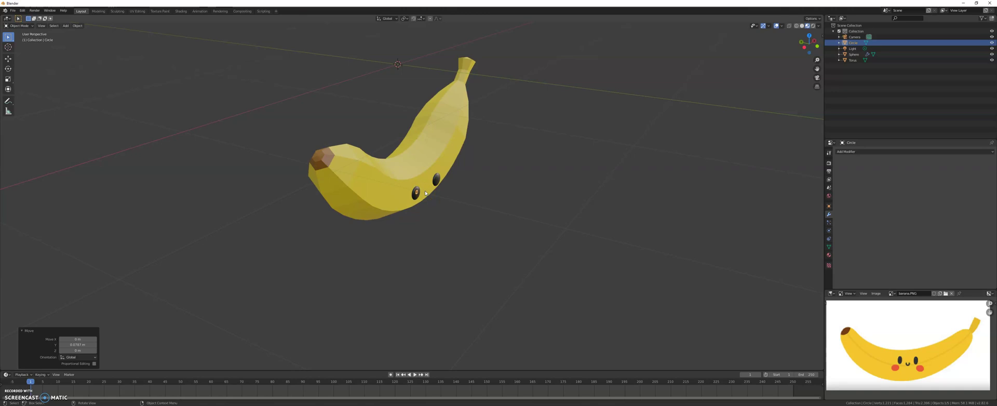
scroll(425, 193, "up", 5)
middle_click_drag(424, 192, 432, 168)
scroll(421, 191, "up", 3)
scroll(420, 191, "up", 3)
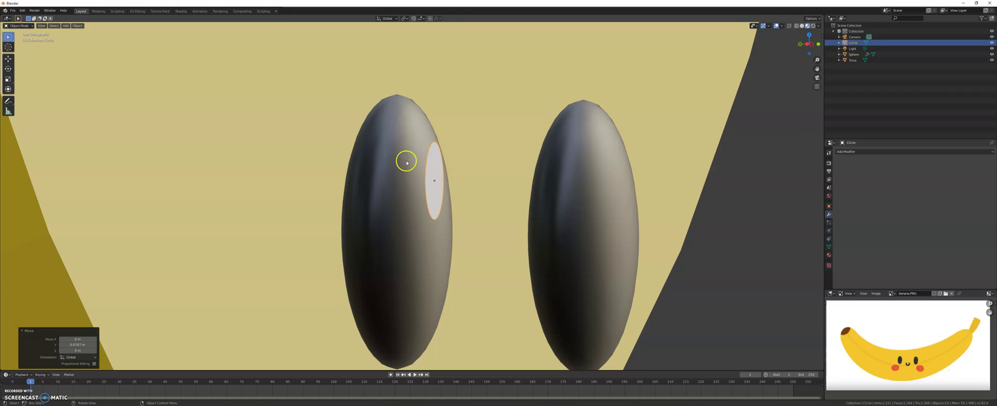
middle_click_drag(447, 204, 441, 211)
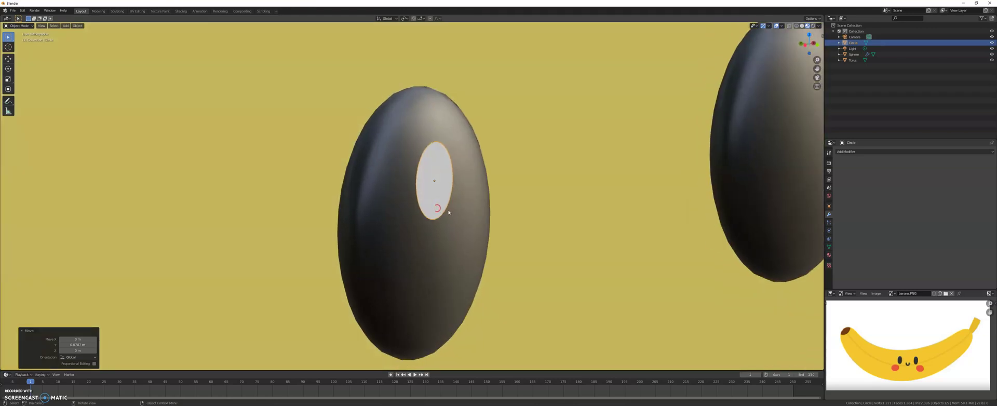
Add a Shrinkwrap modifier to the highlight disc, targeting the eye sphere with an offset of 0.001 m
left_click(896, 151)
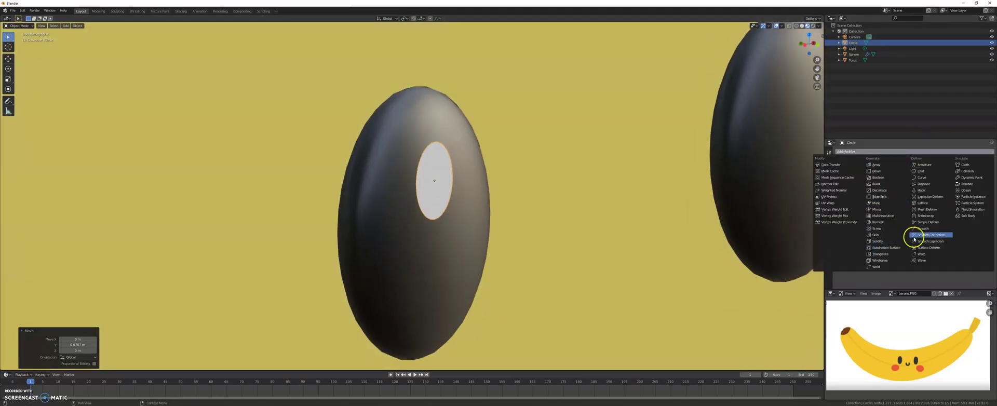
left_click(928, 216)
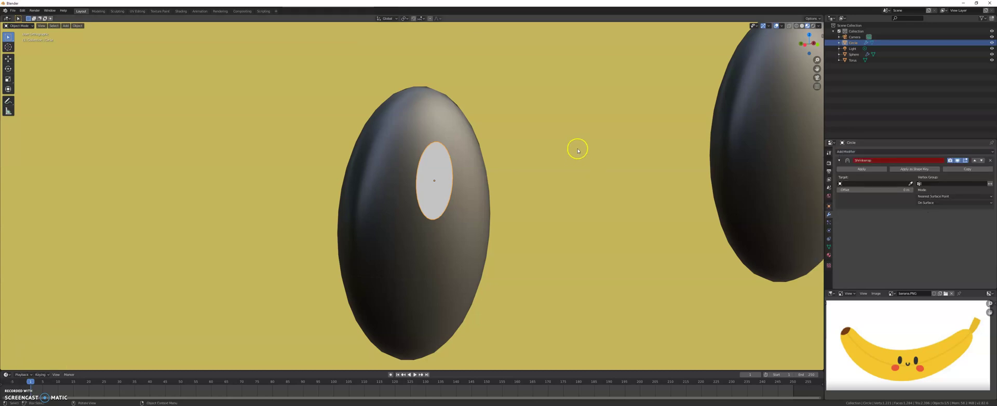
left_click(910, 184)
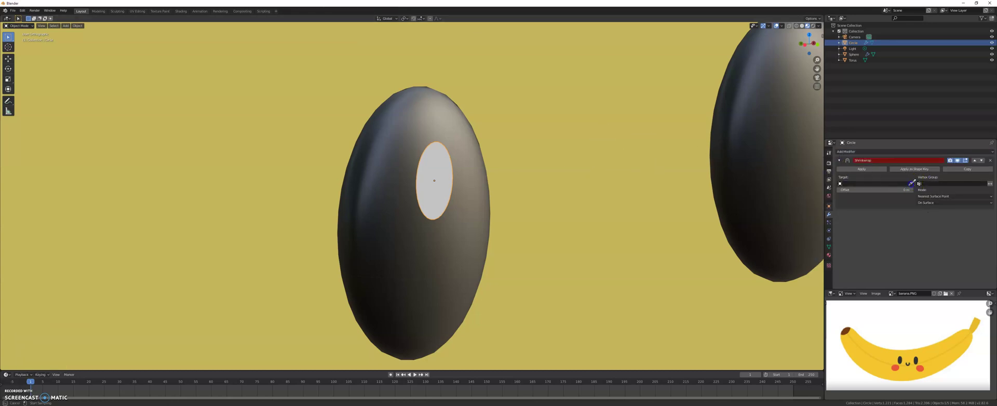
left_click(401, 151)
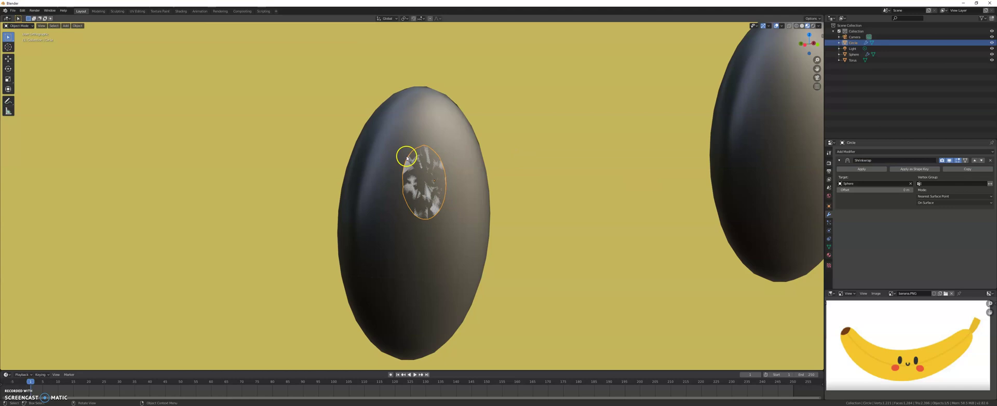
mouse_move(486, 177)
middle_mouse_down()
mouse_move(438, 162)
mouse_move(431, 170)
mouse_move(439, 162)
mouse_move(461, 195)
middle_mouse_up()
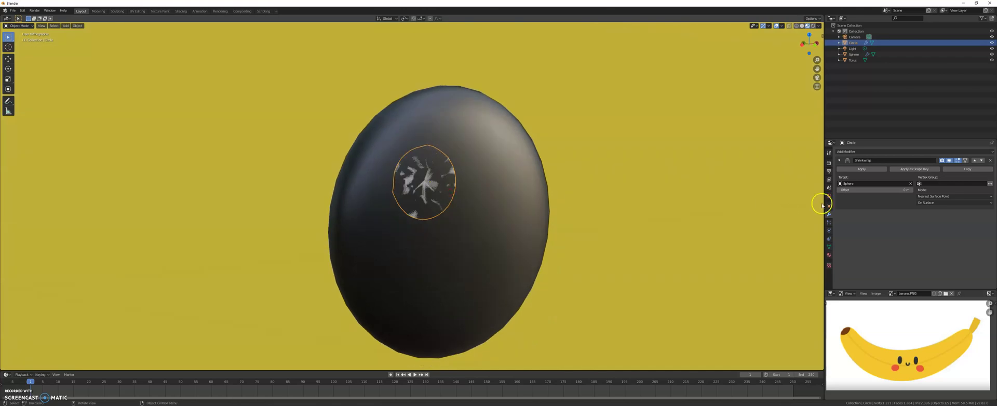
left_click(853, 189)
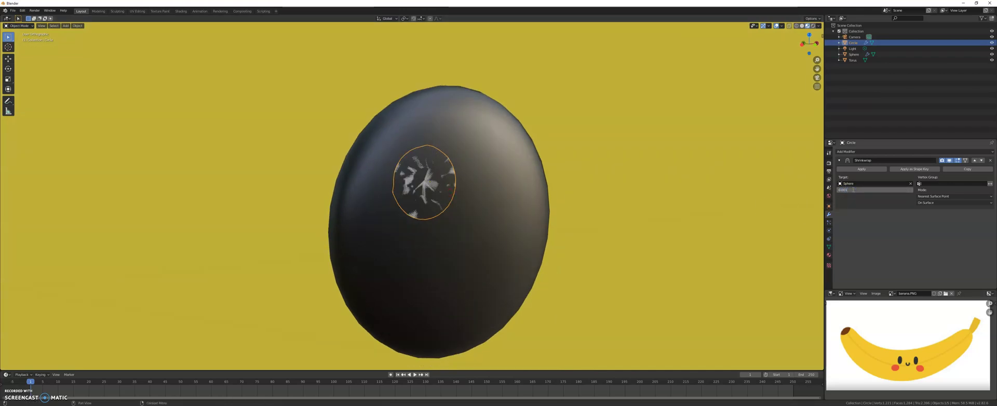
key("Return")
Reposition the highlight disc on the upper part of the left eye so its whole face sits clear of the surface
middle_click_drag(457, 204, 472, 178)
key("g")
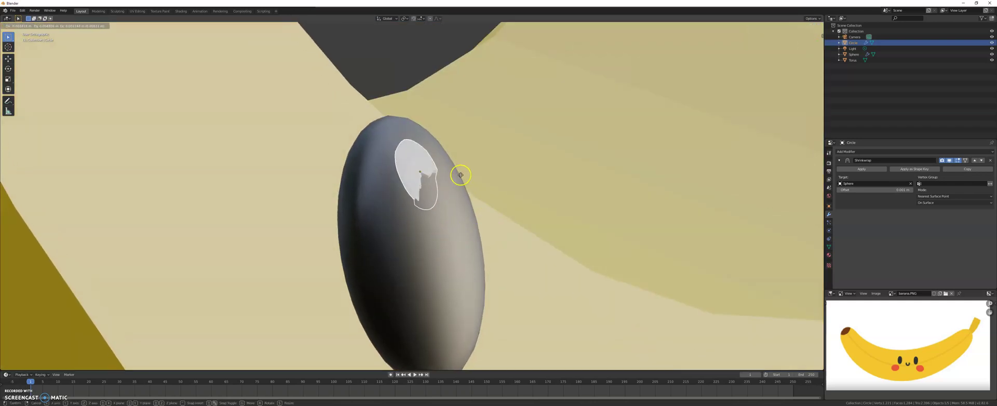
left_click(483, 161)
middle_click_drag(460, 212, 458, 240)
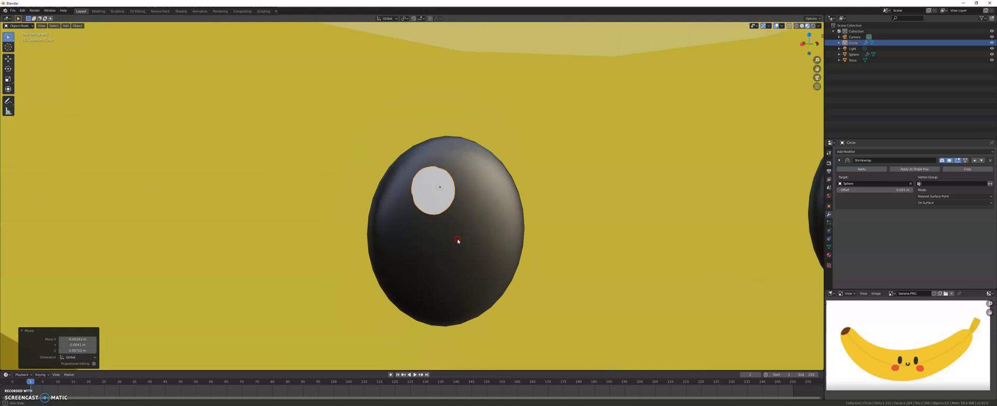
Add a Subdivision Surface modifier to the eye sphere to smooth its outline
left_click(482, 227)
mouse_move(481, 227)
middle_mouse_down()
mouse_move(457, 215)
mouse_move(470, 219)
middle_mouse_up()
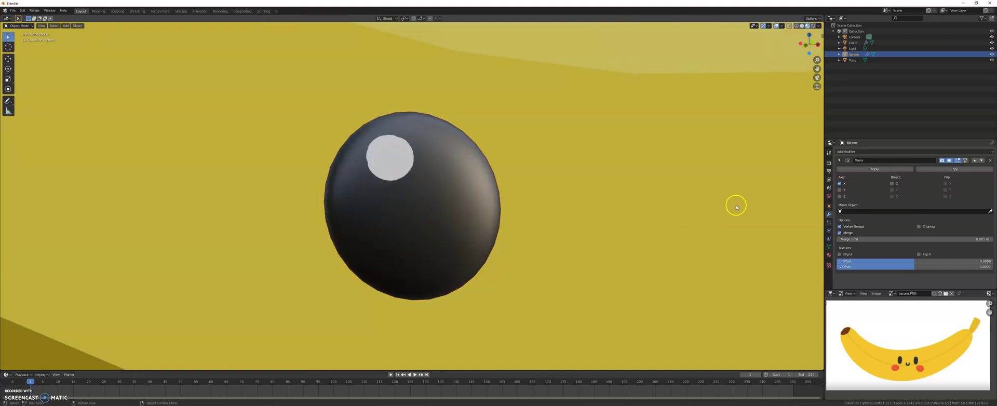
left_click(852, 151)
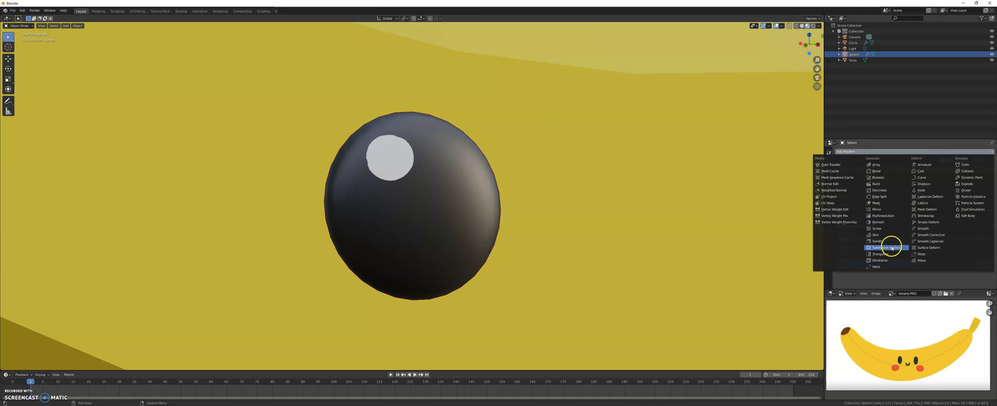
left_click(887, 248)
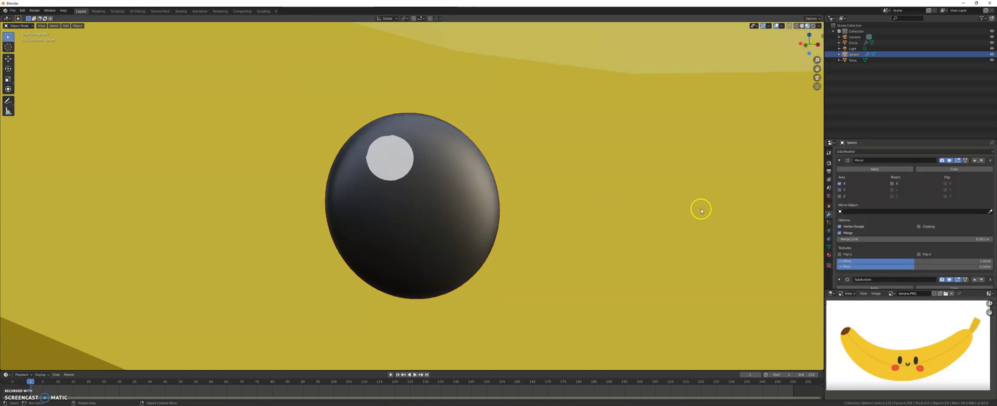
Place the eye's Subdivision modifier above its Mirror modifier and collapse both modifiers' settings
scroll(665, 213, "down", 4)
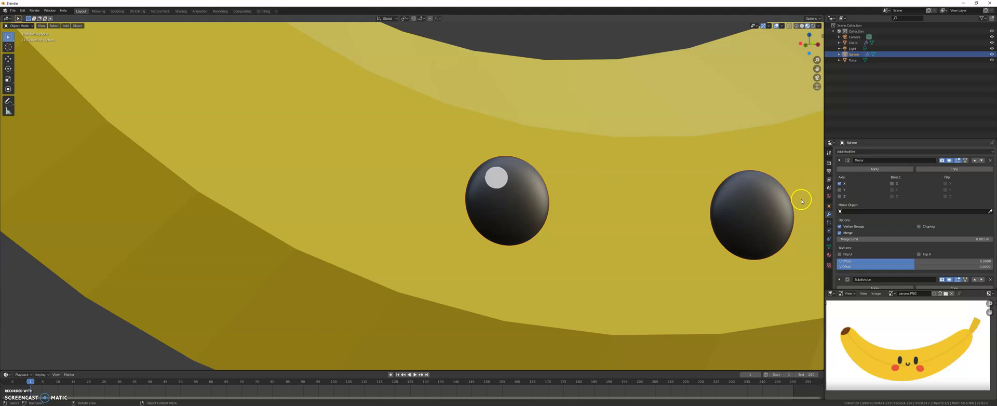
scroll(963, 275, "down", 2)
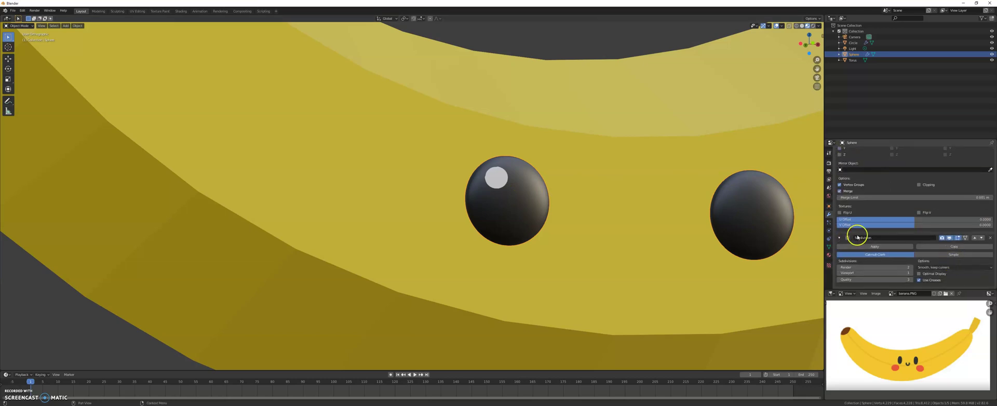
left_click(975, 239)
scroll(973, 238, "up", 2)
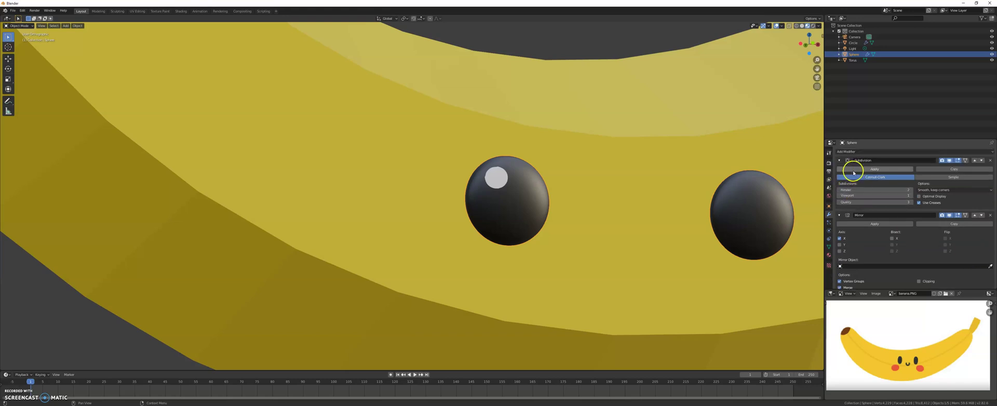
left_click(839, 161)
left_click(840, 170)
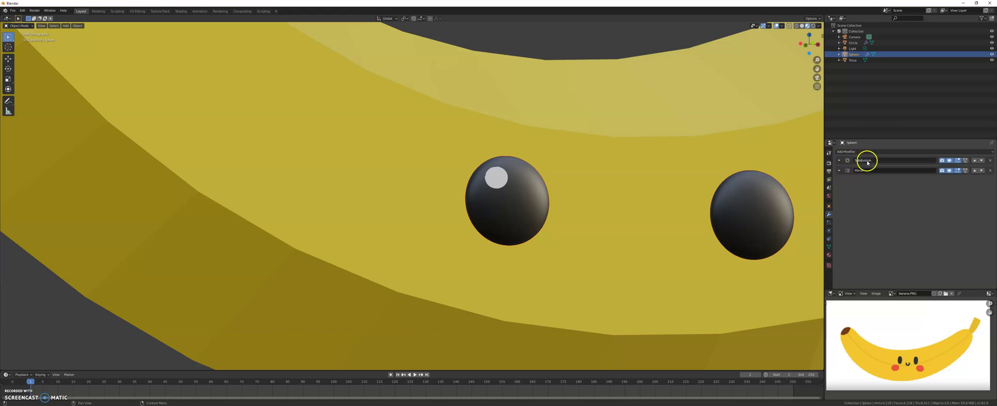
Nudge the highlight disc slightly inward on the upper left of the left eye
middle_click_drag(568, 190, 566, 188)
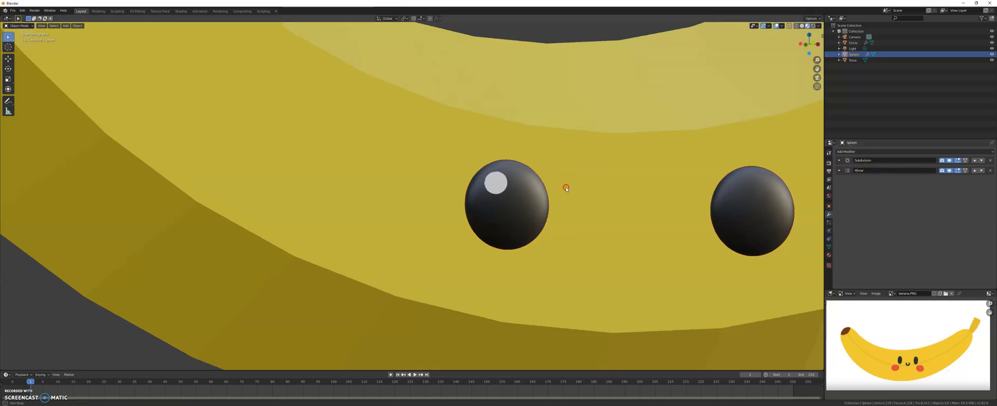
scroll(485, 180, "up", 4)
left_click(493, 188)
key("g")
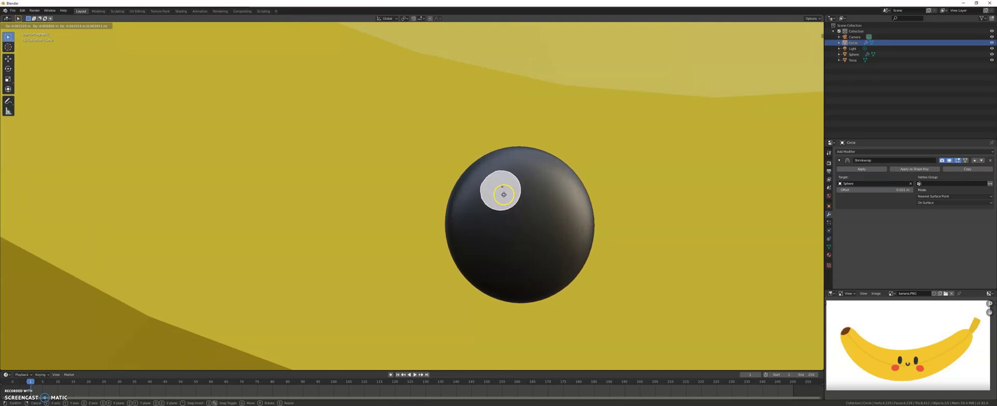
left_click(503, 193)
mouse_move(542, 209)
middle_mouse_down()
mouse_move(535, 229)
mouse_move(536, 217)
mouse_move(549, 226)
mouse_move(539, 227)
middle_mouse_up()
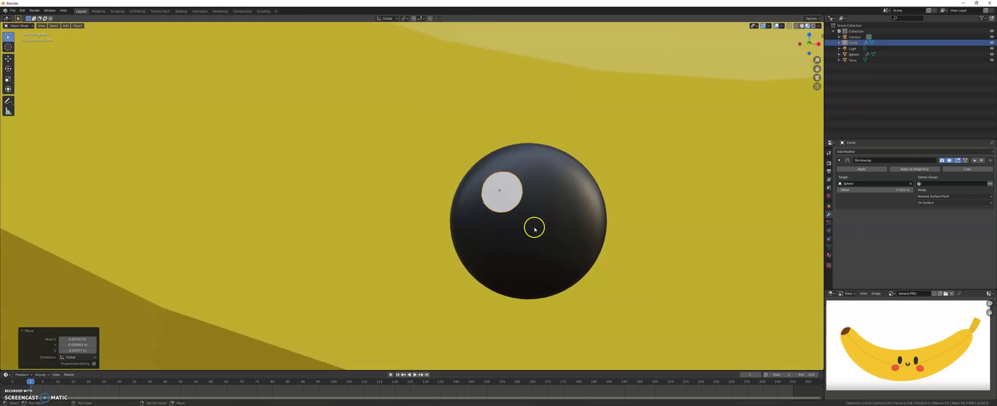
Duplicate the highlight disc, shrink the copy, and place it at the lower right of the same eye
key("shift+d")
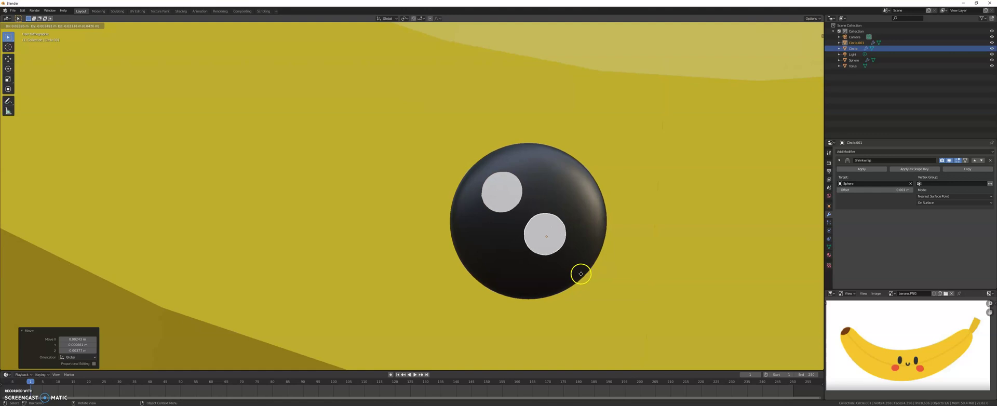
left_click(592, 290)
key("s")
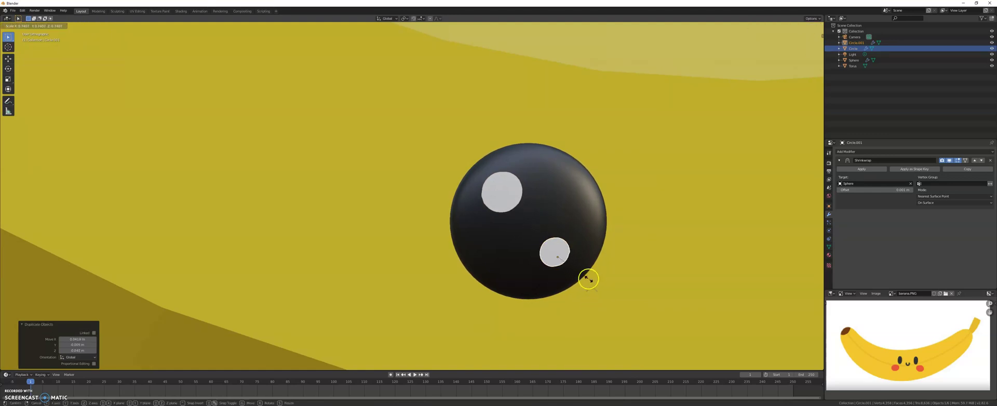
left_click(589, 280)
key("g")
left_click(581, 261)
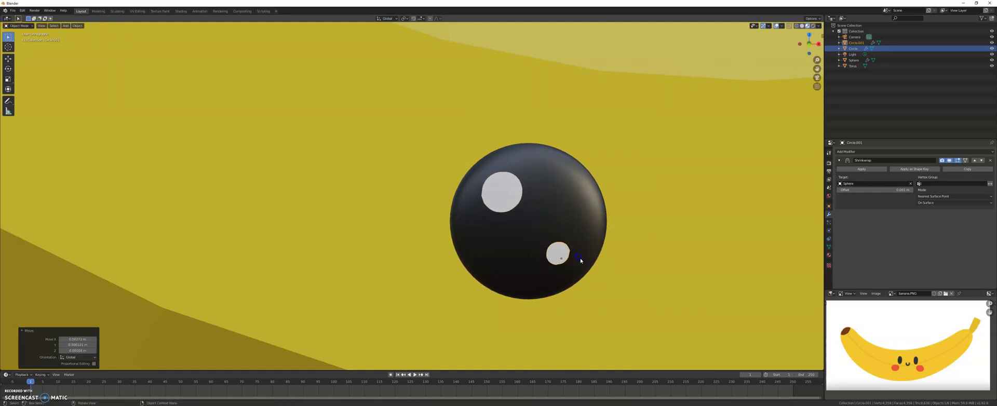
Deselect everything, switch to the front view, and add a mesh circle for the smile
scroll(580, 261, "down", 8)
key("a")
key("alt+a")
key("KP_1")
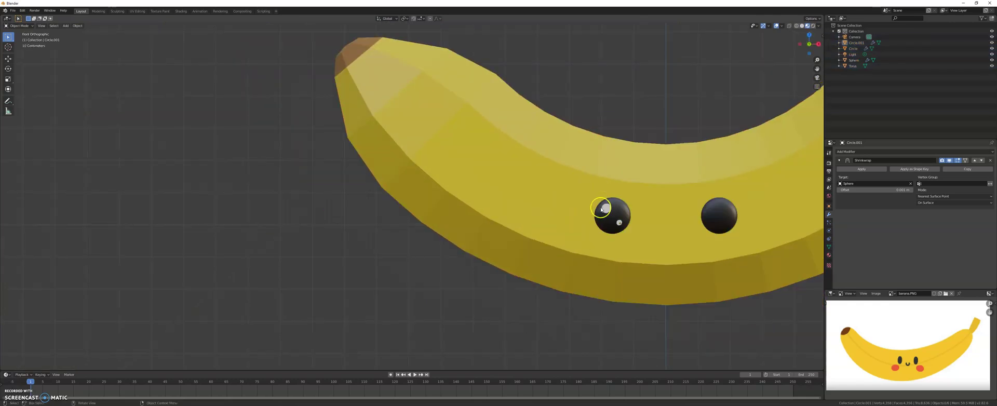
middle_click_drag(633, 203, 511, 217, "shift")
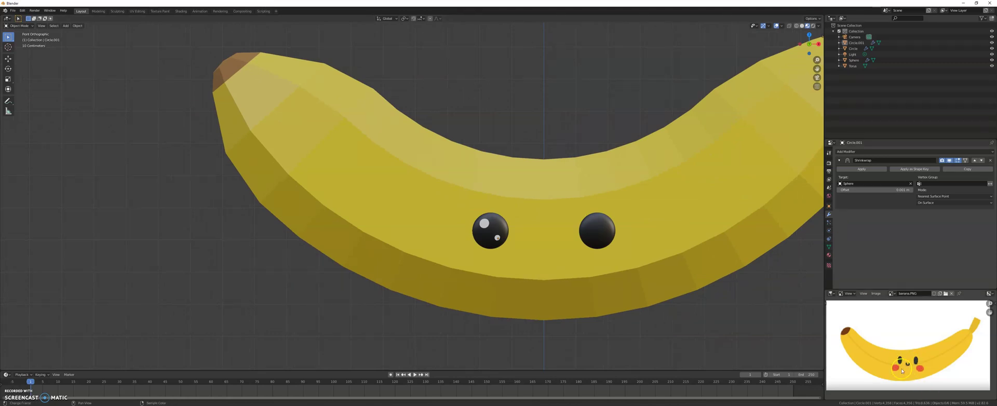
middle_click_drag(551, 134, 531, 164, "shift")
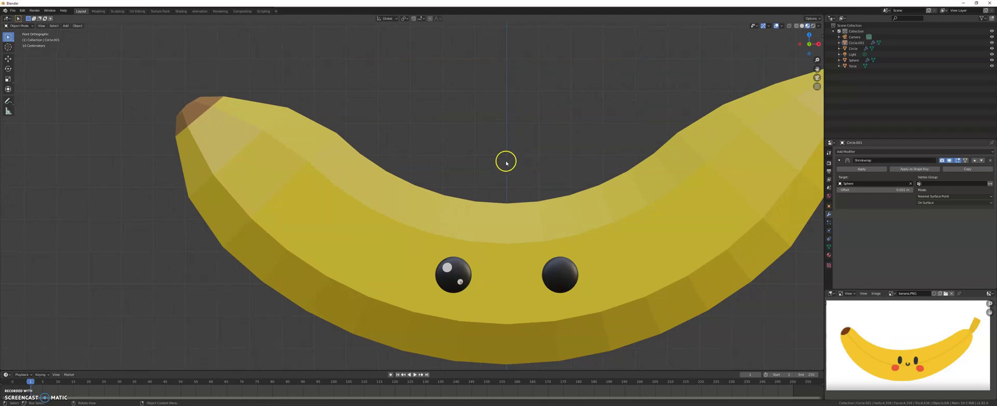
key("shift+a")
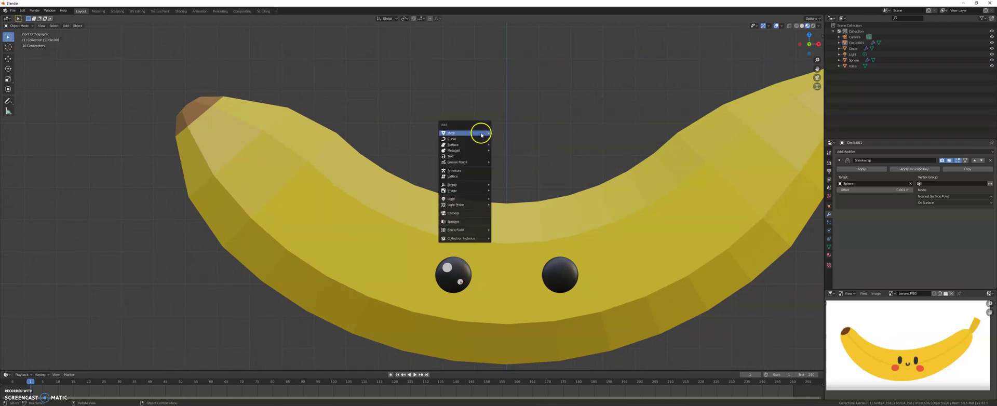
mouse_move(483, 133)
left_click(517, 145)
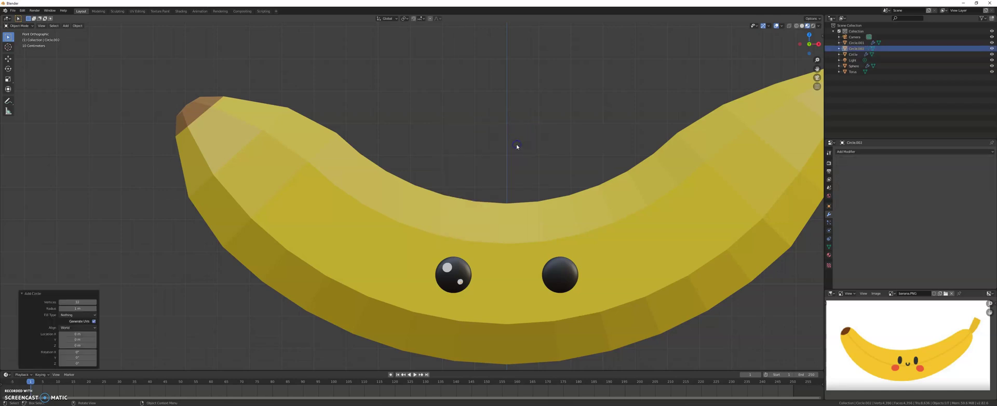
Rotate the new circle 90 degrees about the X axis so it faces the front
scroll(517, 146, "down", 3)
key("r")
key("x")
key("9")
key("0")
key("Return")
Shrink the circle and move it down along Z to just above the middle of the banana's inner curve
scroll(516, 145, "down", 2)
key("s")
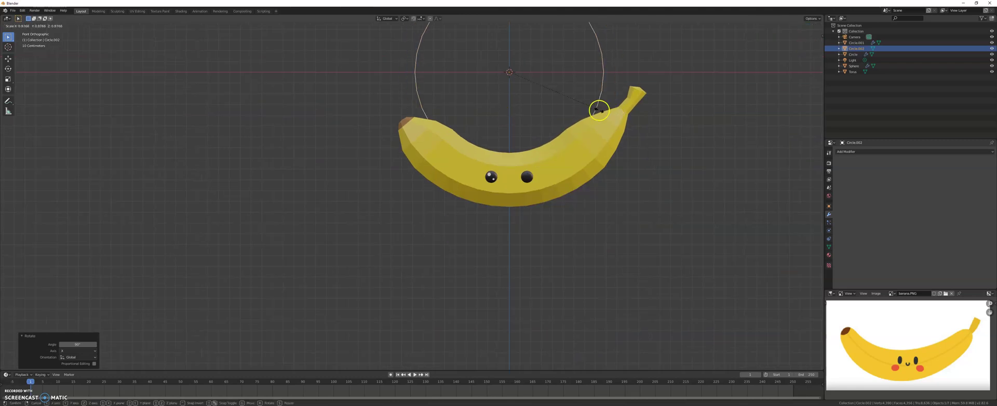
left_click(521, 99)
middle_click_drag(521, 98, 521, 149, "shift")
key("s")
left_click(530, 146)
key("g")
key("z")
left_click(502, 204)
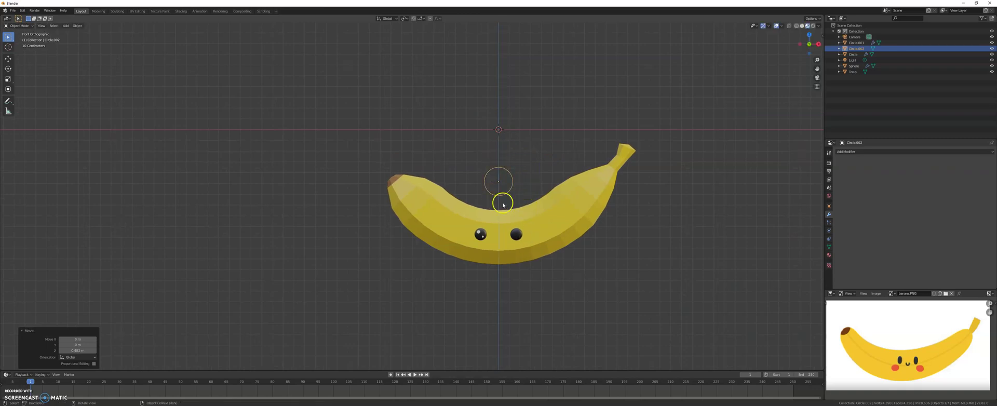
Delete the circle's vertices except for a short arc at its bottom, as the base of the mouth
scroll(501, 187, "up", 6)
scroll(501, 176, "up", 3)
key("Tab")
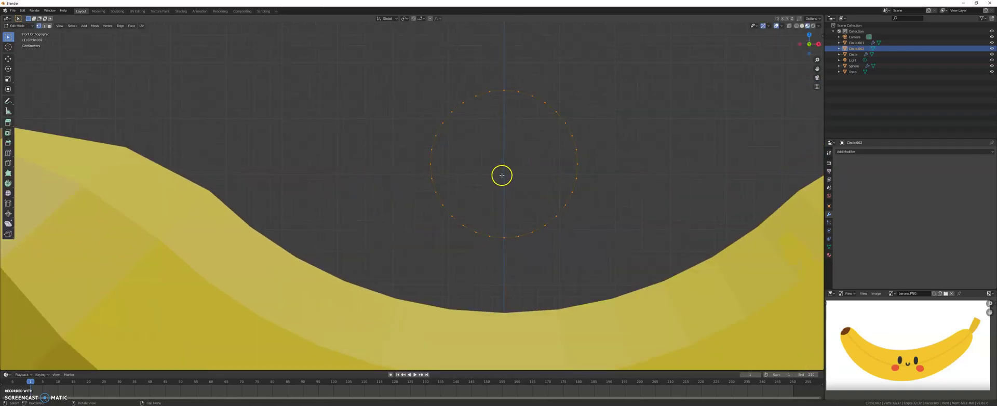
left_click(510, 177)
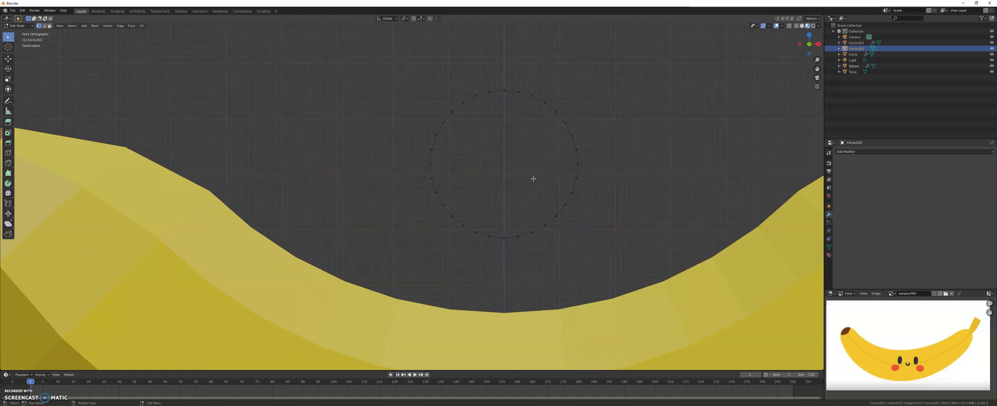
key("c")
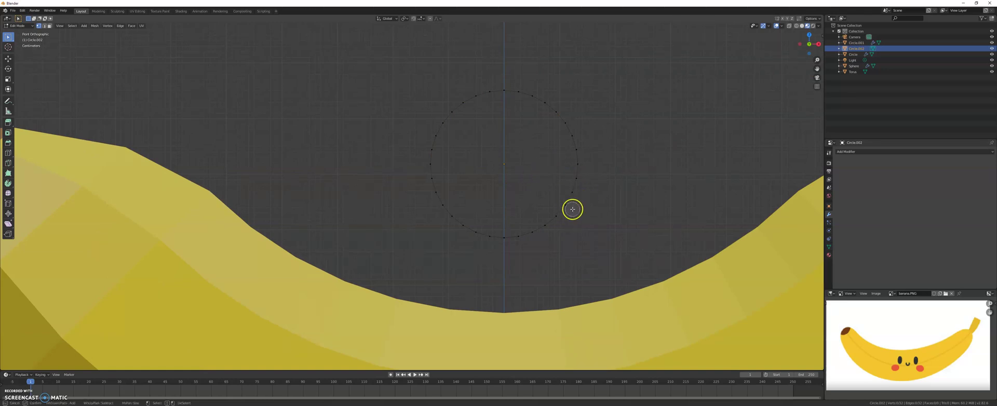
mouse_move(552, 220)
left_mouse_down()
mouse_move(577, 169)
mouse_move(575, 122)
mouse_move(574, 139)
mouse_move(539, 99)
mouse_move(495, 90)
mouse_move(453, 112)
left_mouse_up()
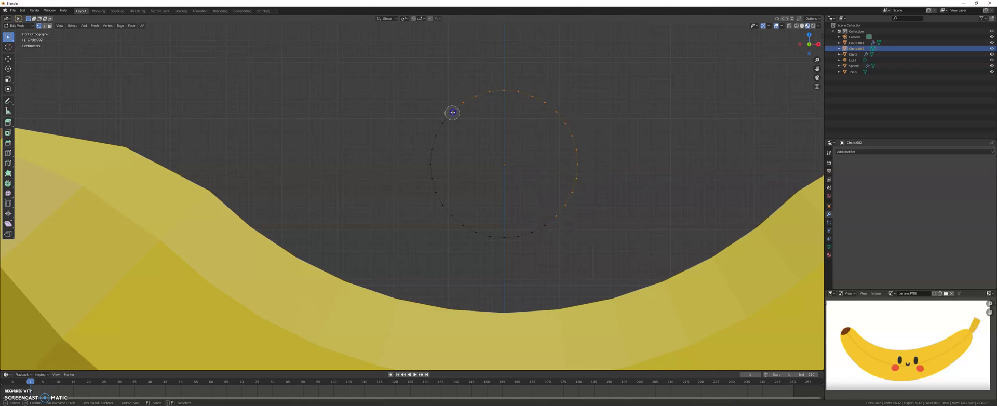
left_click_drag(430, 157, 449, 213)
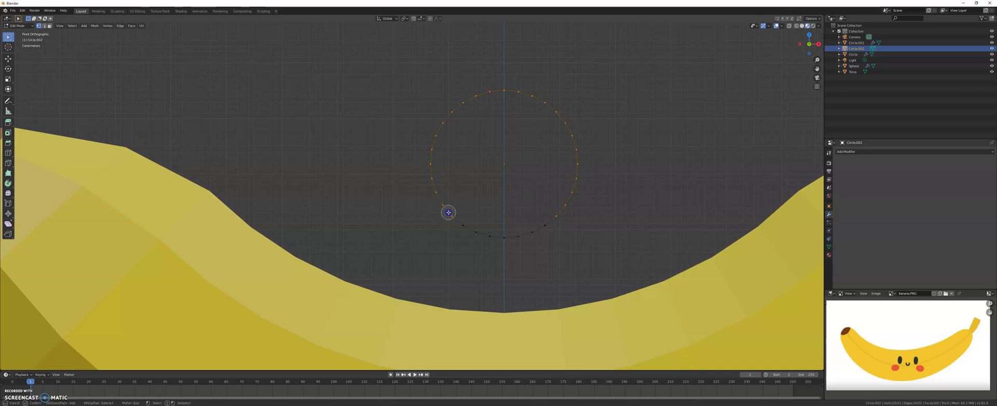
key("Escape")
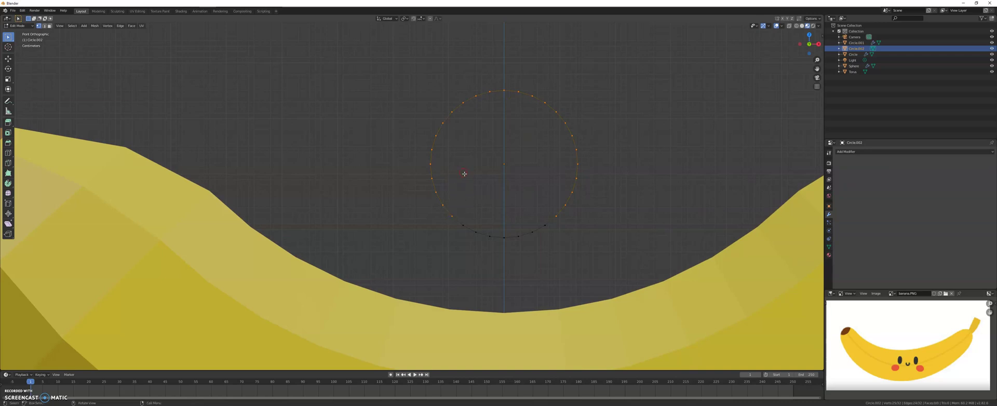
key("x")
left_click(462, 174)
middle_click_drag(499, 191, 423, 192)
key("KP_5")
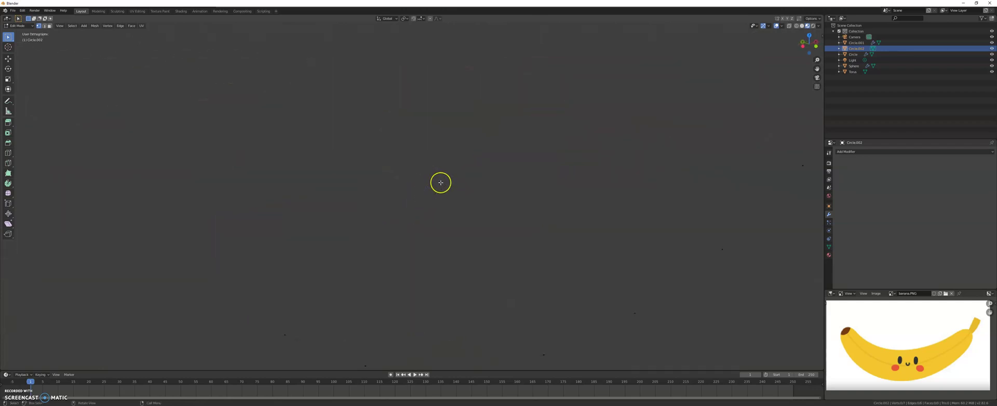
Add a Skin modifier to the mouth arc above the banana's inner curve
key("Home")
middle_click_drag(315, 260, 494, 197, "shift")
scroll(403, 197, "up", 6)
scroll(434, 185, "up", 5)
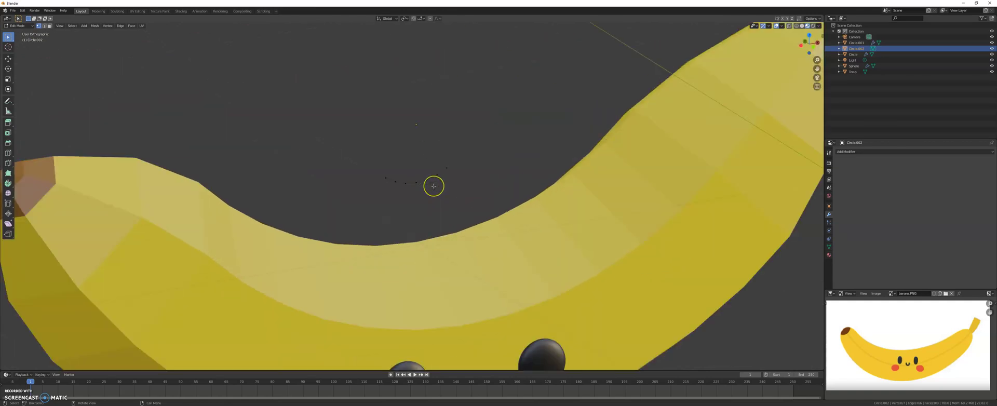
scroll(433, 186, "down", 3)
left_click(888, 151)
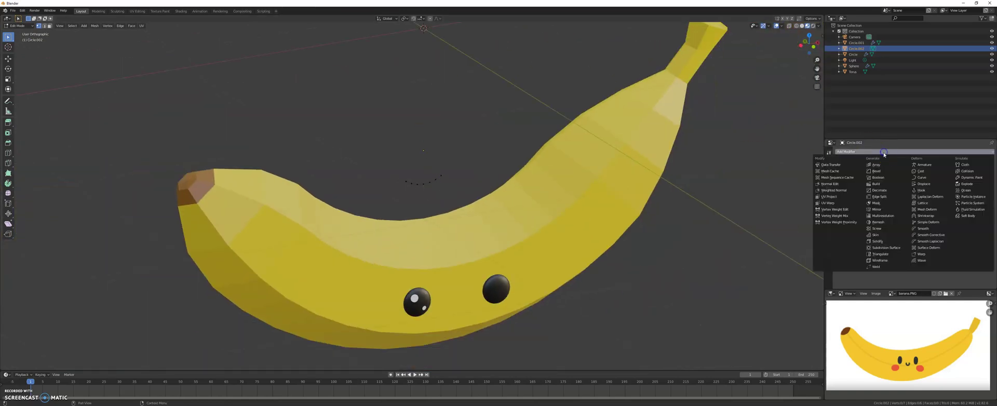
left_click(875, 235)
scroll(405, 186, "up", 5)
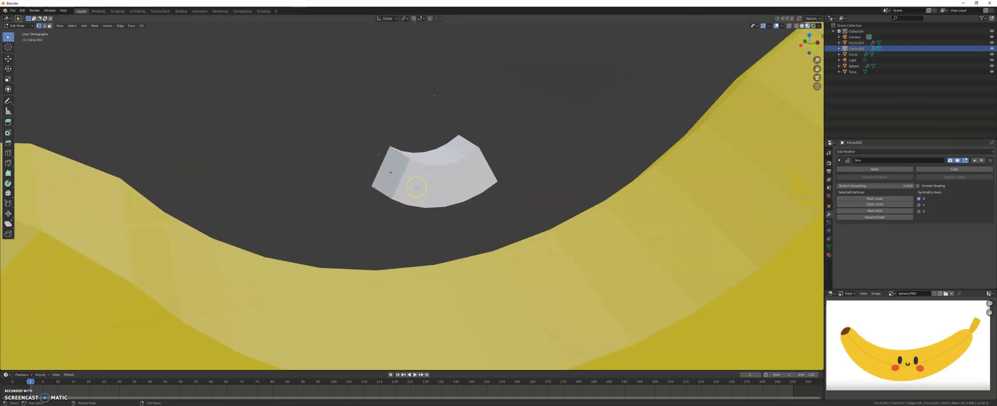
Add a Subdivision Surface modifier to round off the mouth's skin
left_click(857, 152)
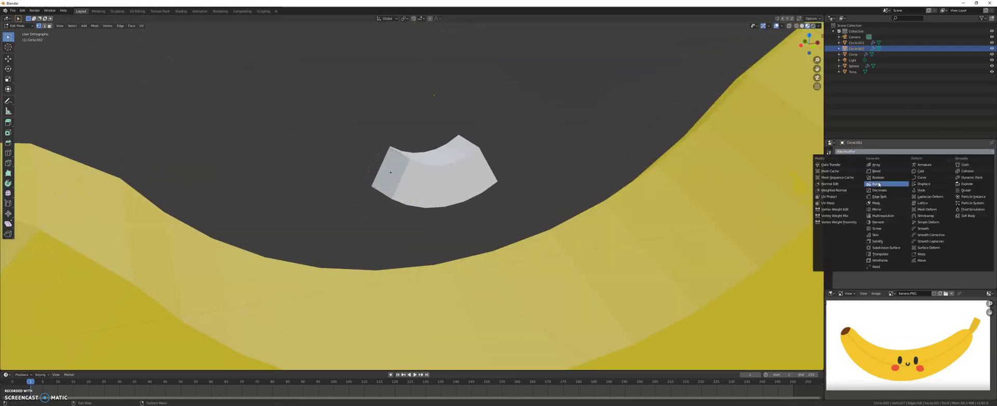
left_click(888, 247)
middle_click_drag(584, 194, 505, 177)
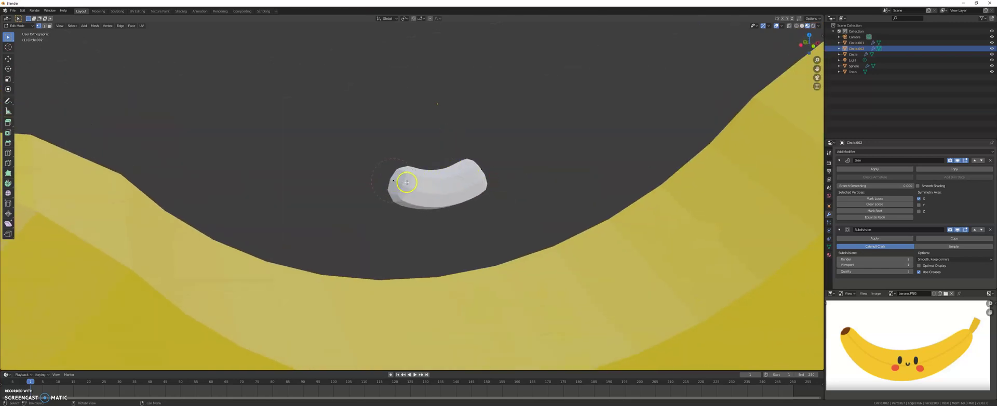
Switch to wireframe shading, select all of the mouth's vertices, and shrink their skin radius to form a thin tube
key("z")
left_click(364, 178)
left_click(395, 181)
left_click(434, 188)
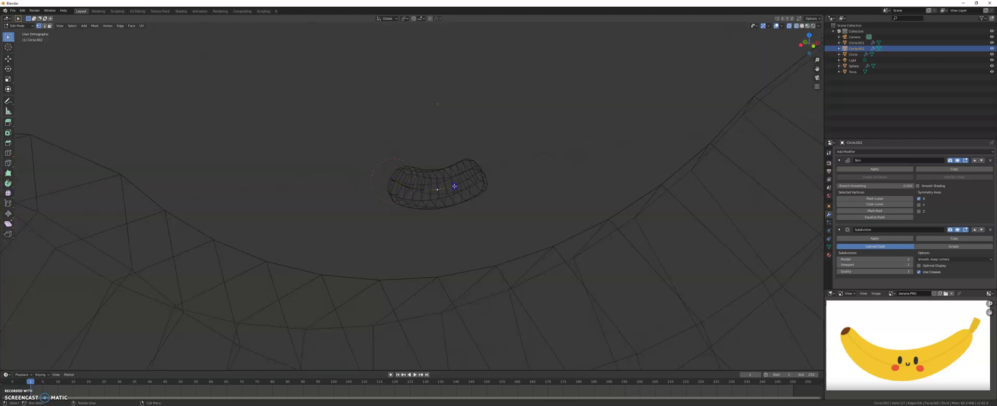
left_click(469, 180)
key("a")
key("s")
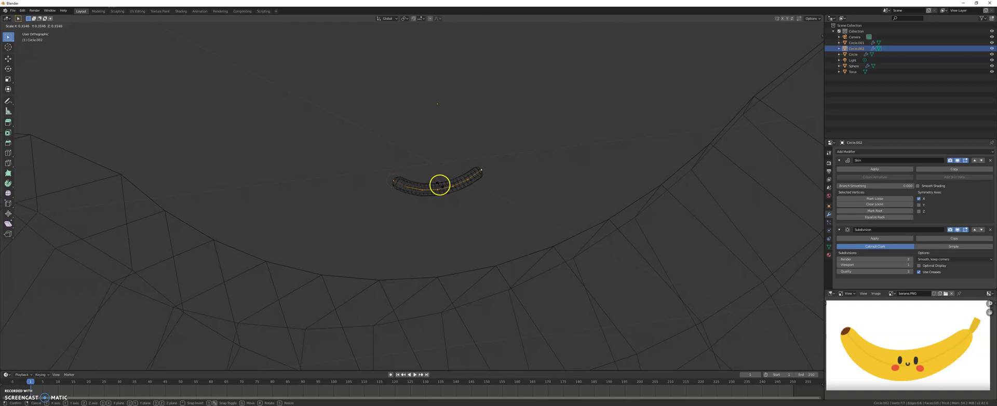
left_click(439, 186)
scroll(400, 191, "up", 4)
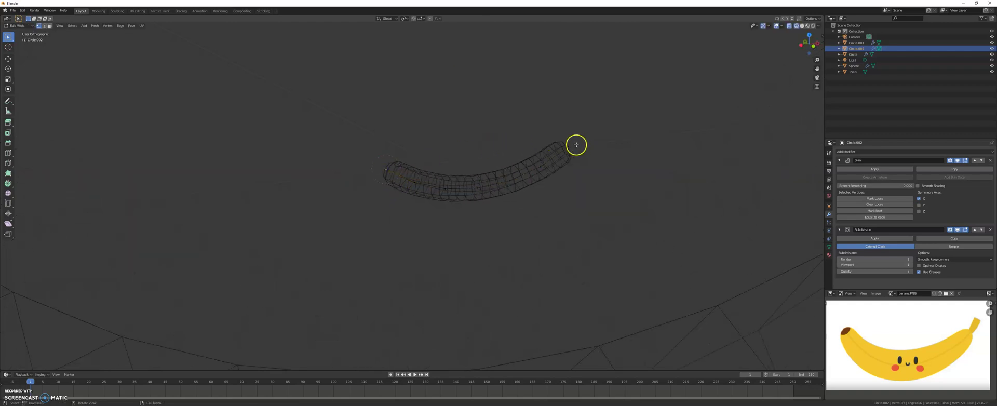
Enlarge the skin radius at the mouth's ends by a factor of about 1.28, and return to solid shading
key("ctrl+a")
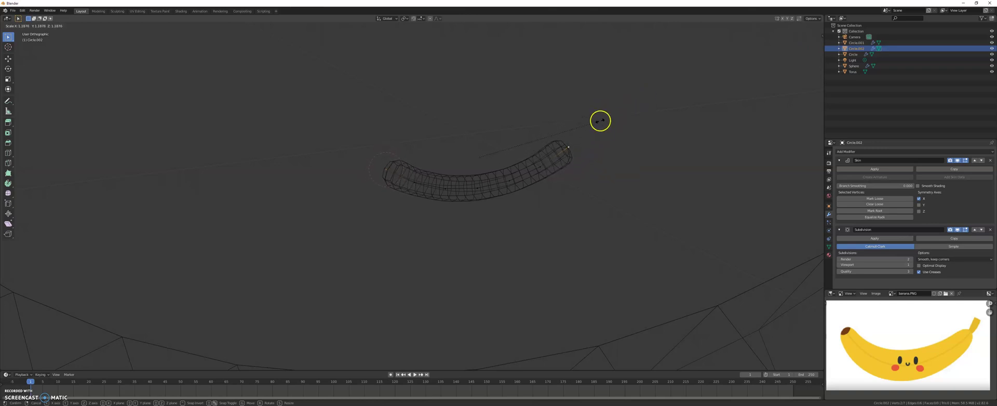
left_click(604, 119)
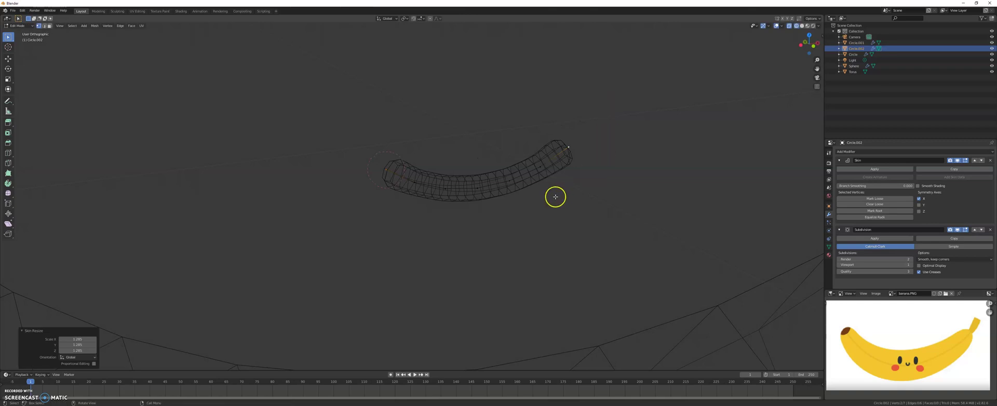
key("z")
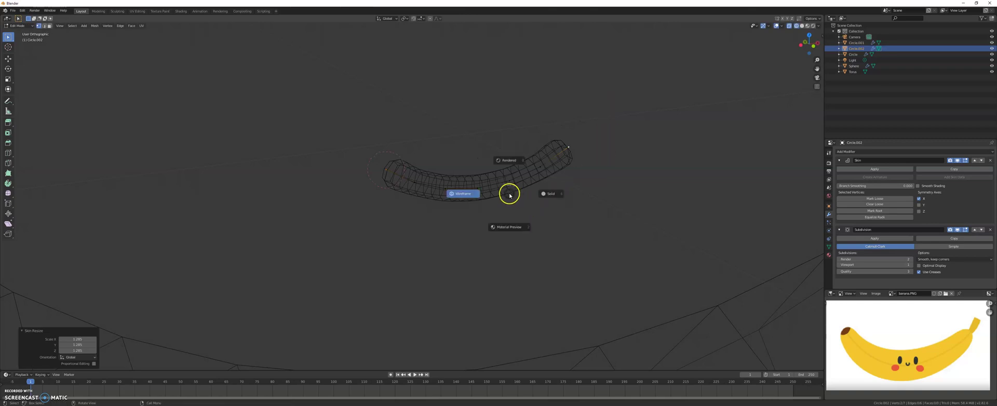
left_click(559, 192)
mouse_move(510, 197)
middle_mouse_down()
mouse_move(485, 195)
mouse_move(525, 194)
mouse_move(509, 210)
mouse_move(510, 202)
middle_mouse_up()
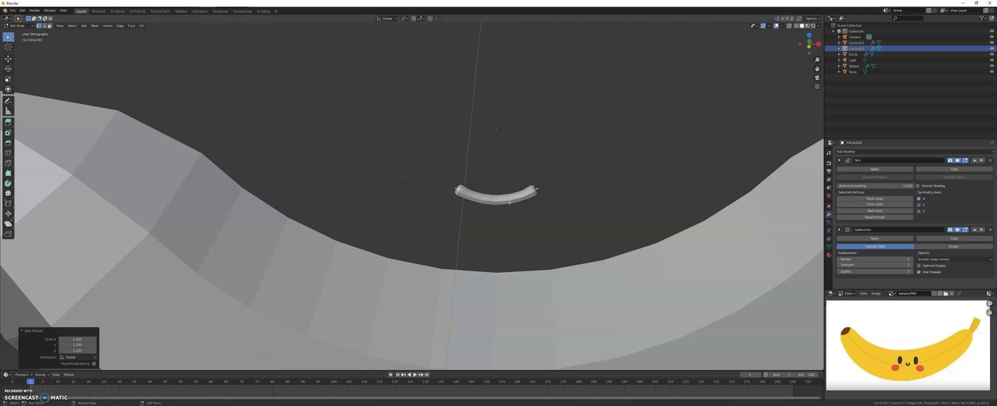
Leave Edit Mode and stretch the mouth along Z by a factor of about 1.3
key("Tab")
key("s")
key("z")
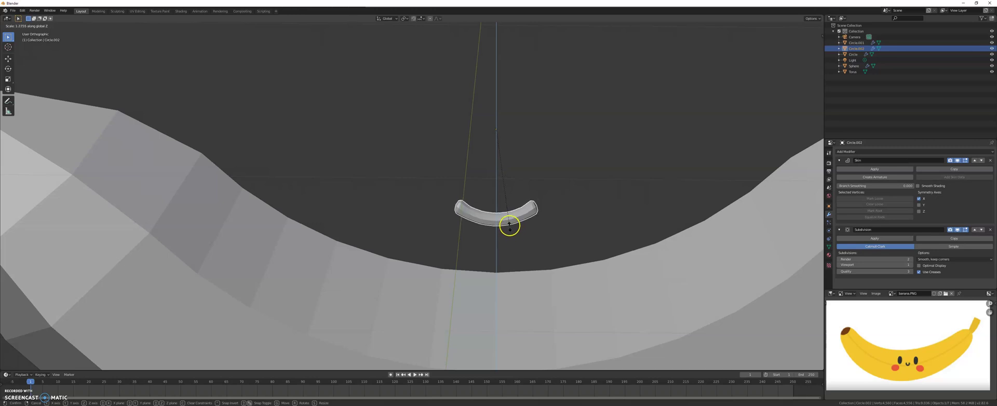
left_click(511, 225)
scroll(514, 224, "down", 3)
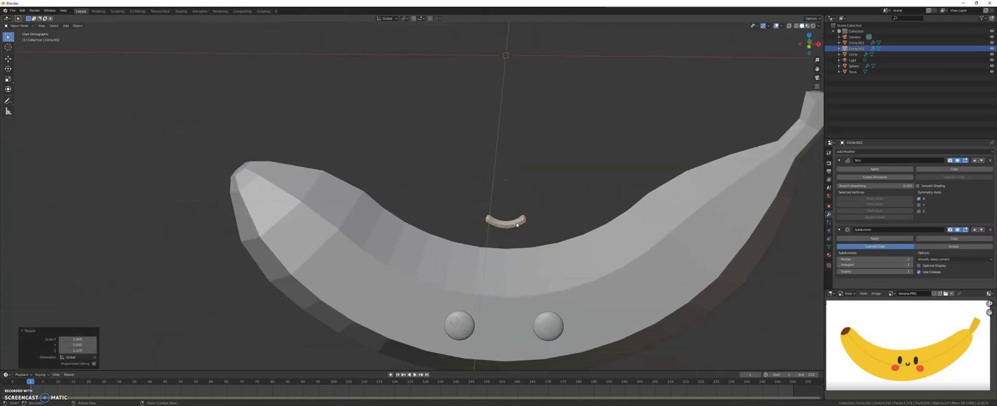
In the front view, move the mouth down along Z until it sits centered just below the eyes
key("KP_1")
middle_click_drag(517, 224, 519, 152, "shift")
key("g")
key("z")
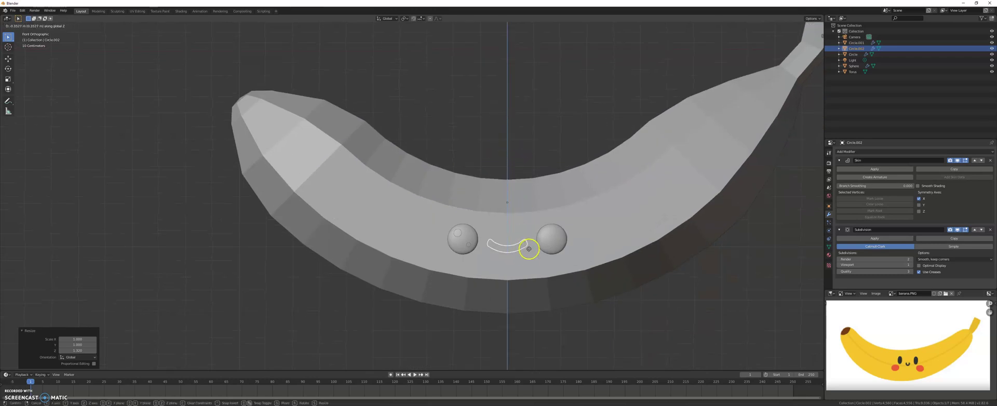
left_click(530, 269)
Move the mouth forward along Y until it shows on the banana's front surface
middle_click_drag(530, 269, 534, 264)
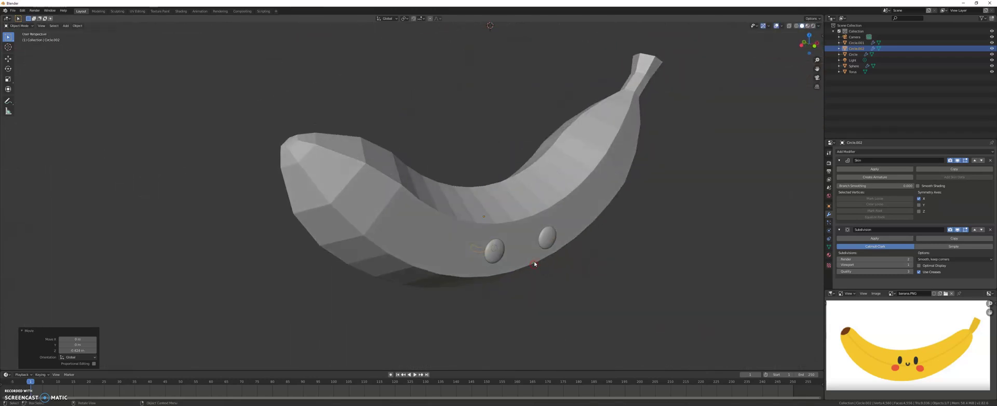
key("g")
key("y")
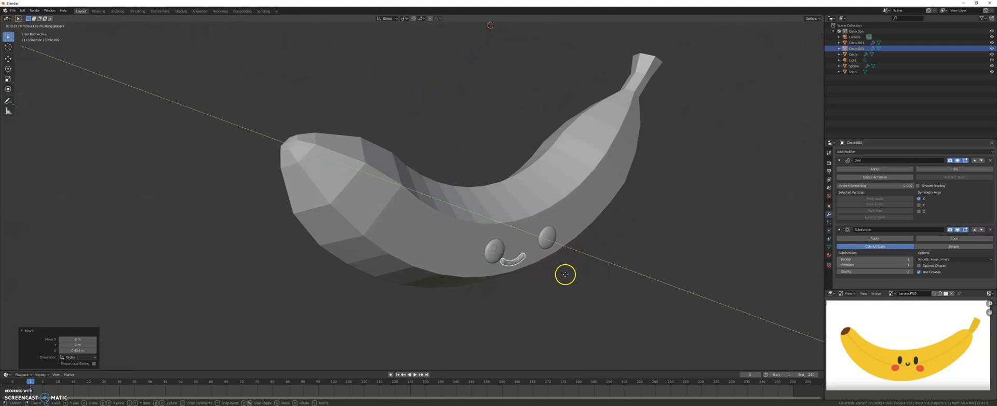
left_click(565, 275)
middle_click_drag(564, 277, 550, 276)
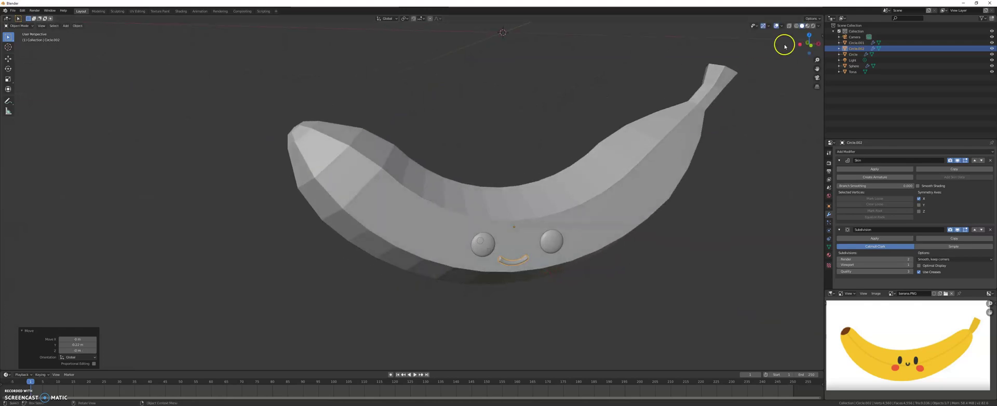
Switch to Material Preview shading and assign the existing black Material.003 to the mouth
left_click(808, 26)
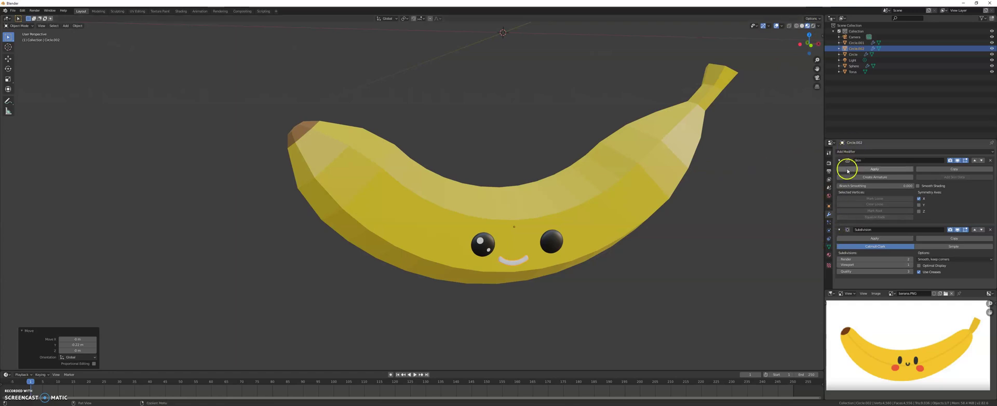
left_click(829, 256)
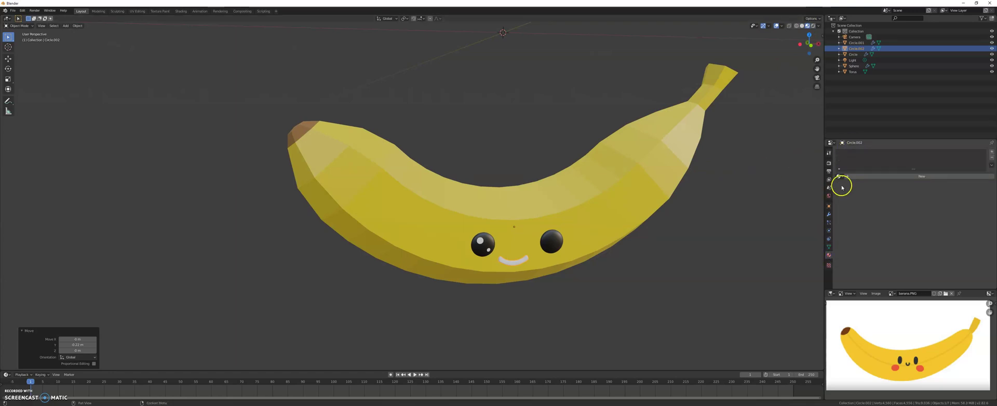
left_click(840, 177)
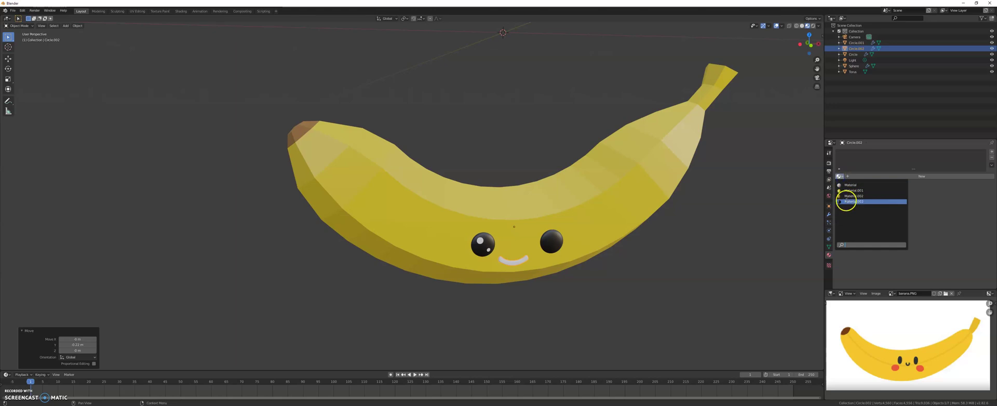
left_click(847, 202)
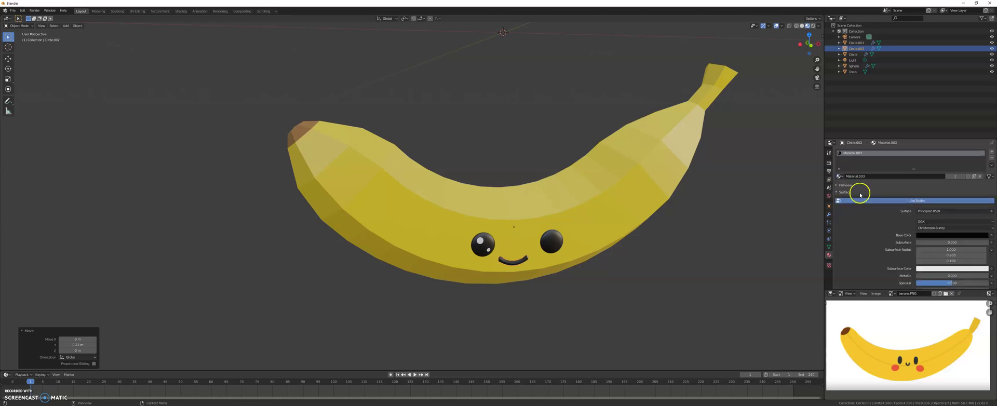
Select the eyes together with their highlights and move them slightly along Y toward the banana
key("a")
middle_click_drag(678, 216, 554, 222)
key("alt+a")
key("KP_0")
scroll(450, 240, "up", 3)
left_click(455, 243)
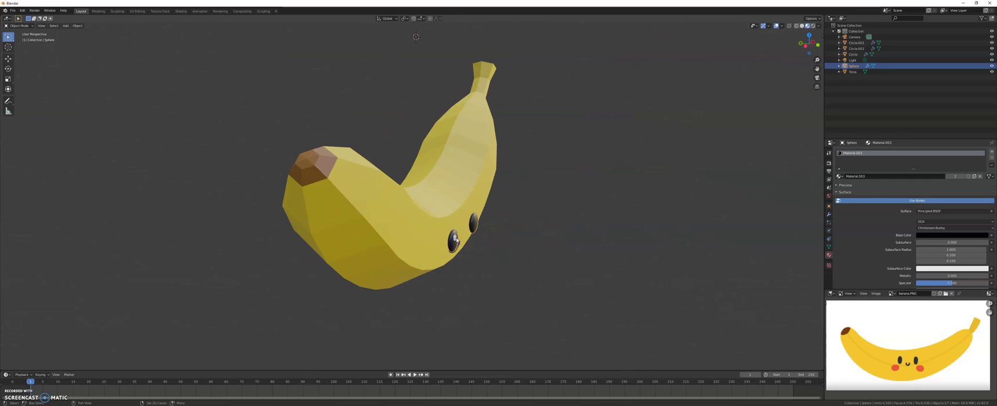
left_click(473, 223, "shift")
middle_click_drag(475, 224, 499, 217)
key("g")
key("y")
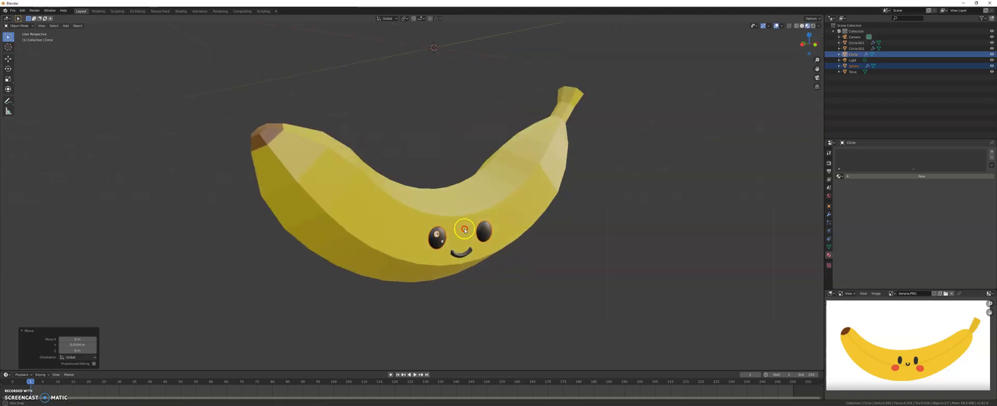
Deselect everything and examine the banana's face from several angles
key("a")
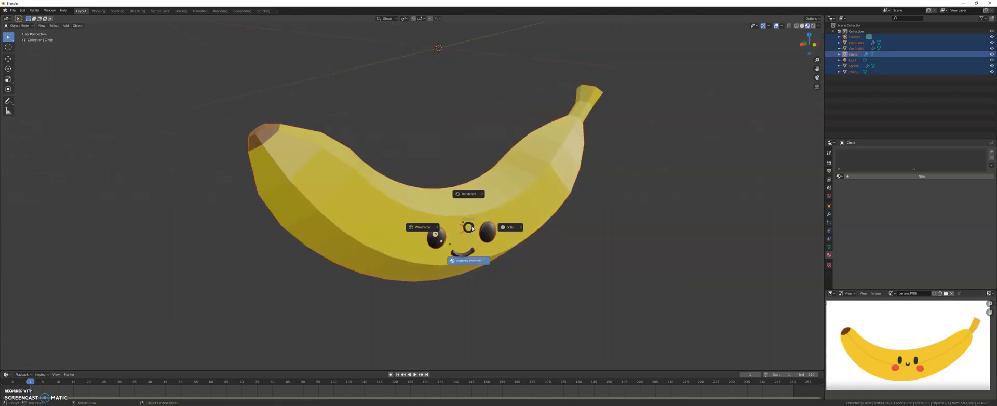
left_click(550, 246)
mouse_move(549, 246)
middle_mouse_down()
mouse_move(504, 246)
mouse_move(542, 243)
middle_mouse_up()
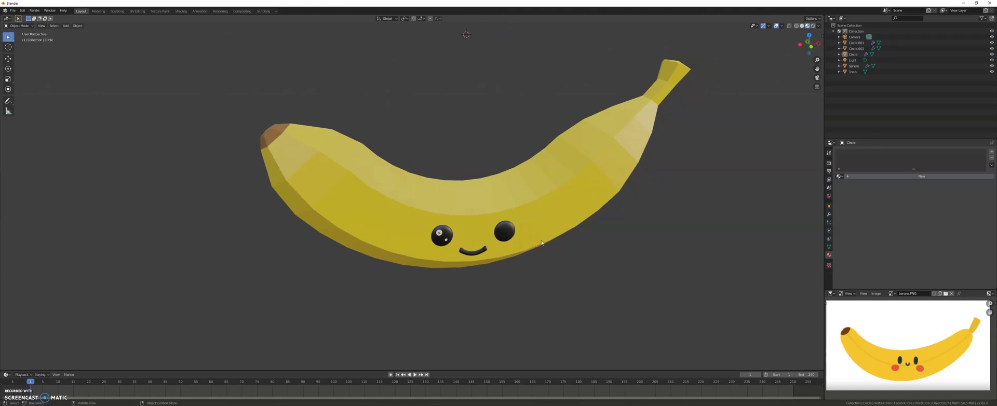
middle_click_drag(553, 244, 564, 225)
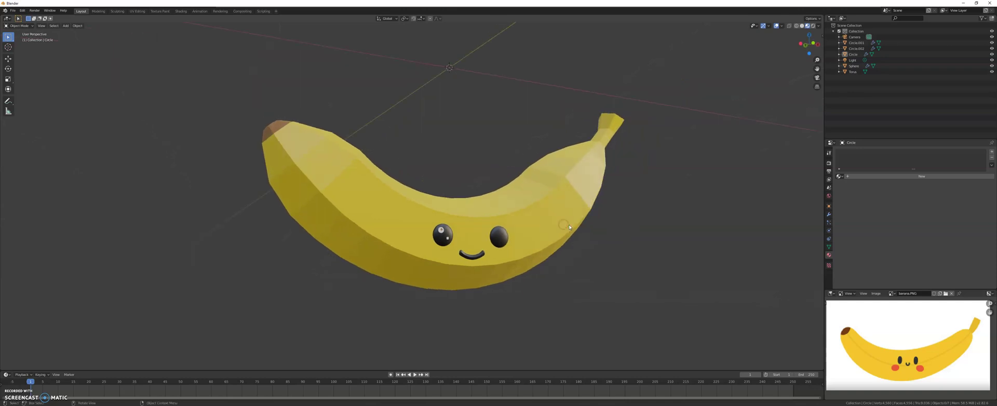